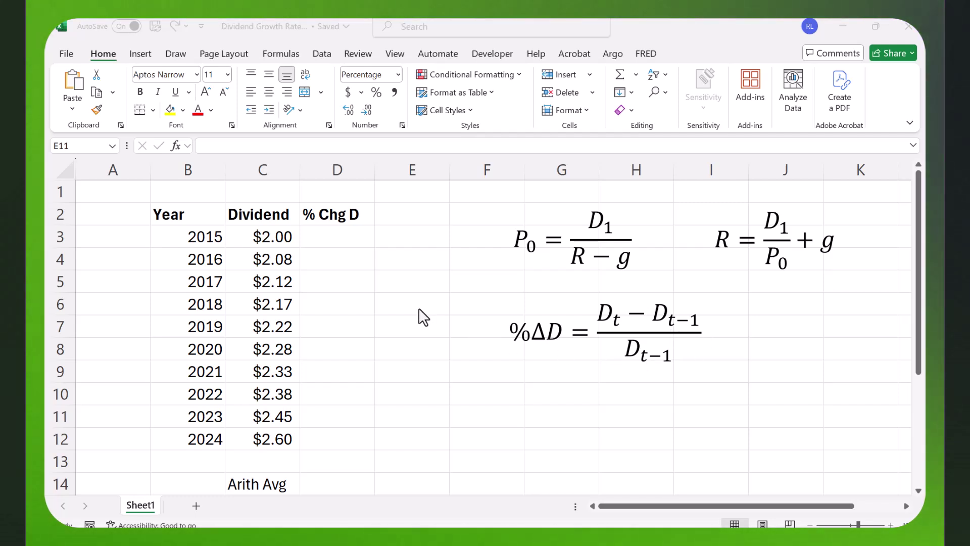
Enter the formula =(C4-C3)/C3 in D4 to calculate the 2016 percentage change in the dividend.
left_click(334, 262)
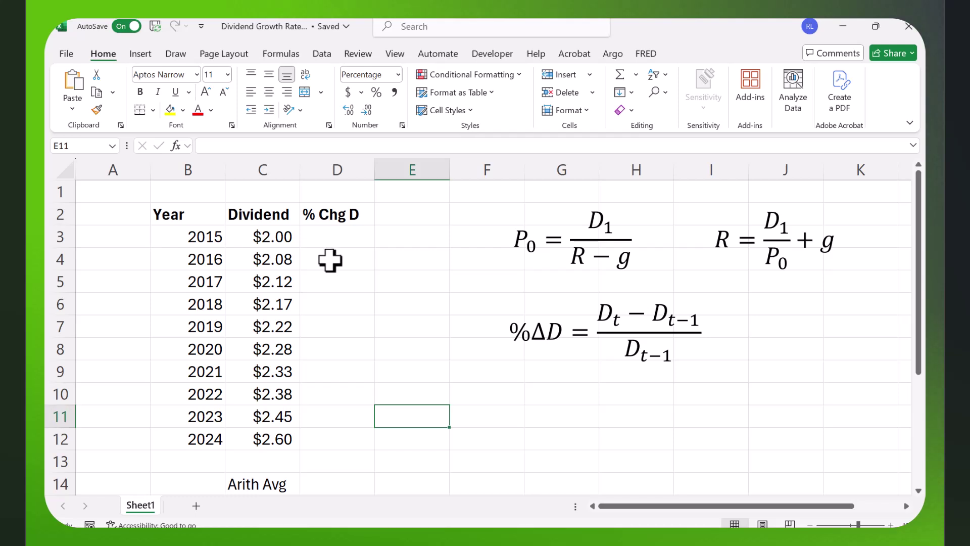
left_click(328, 258)
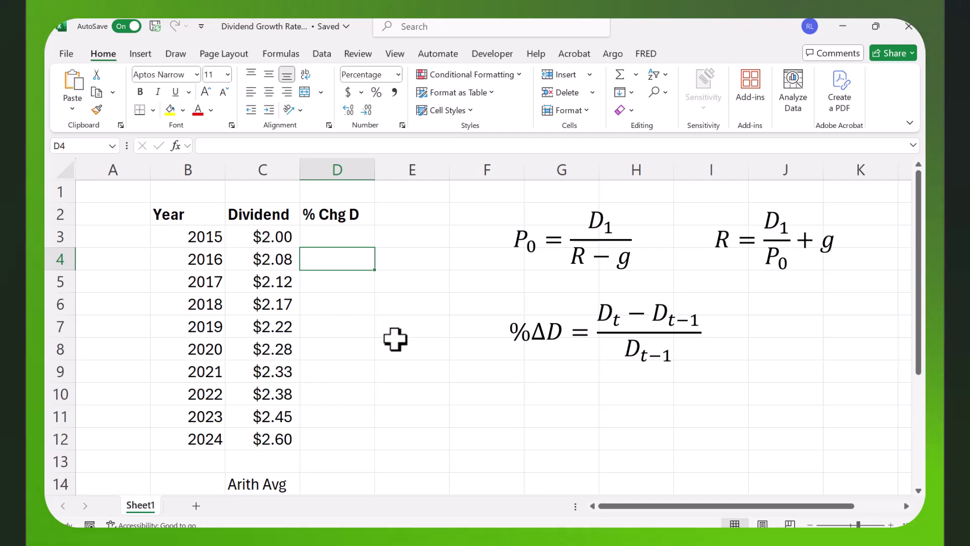
type("=(")
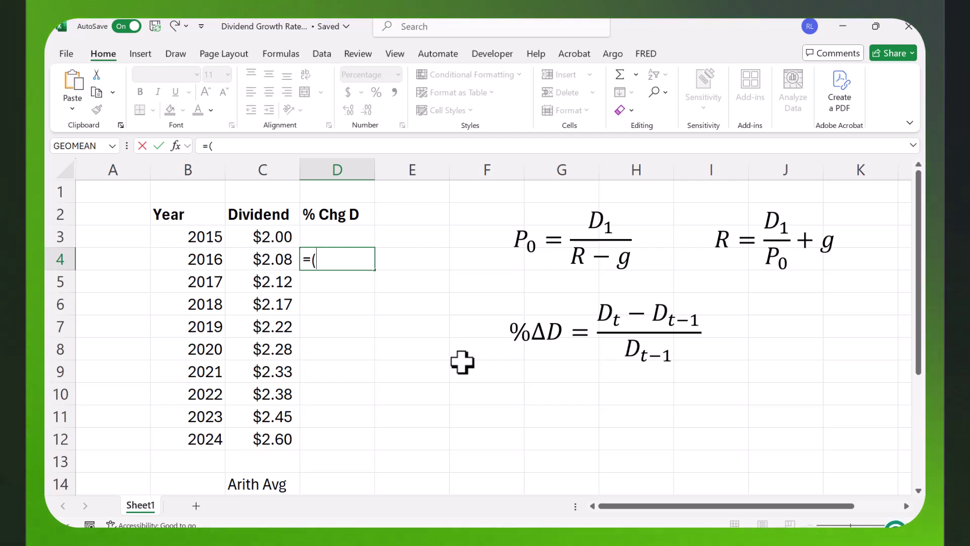
left_click(271, 262)
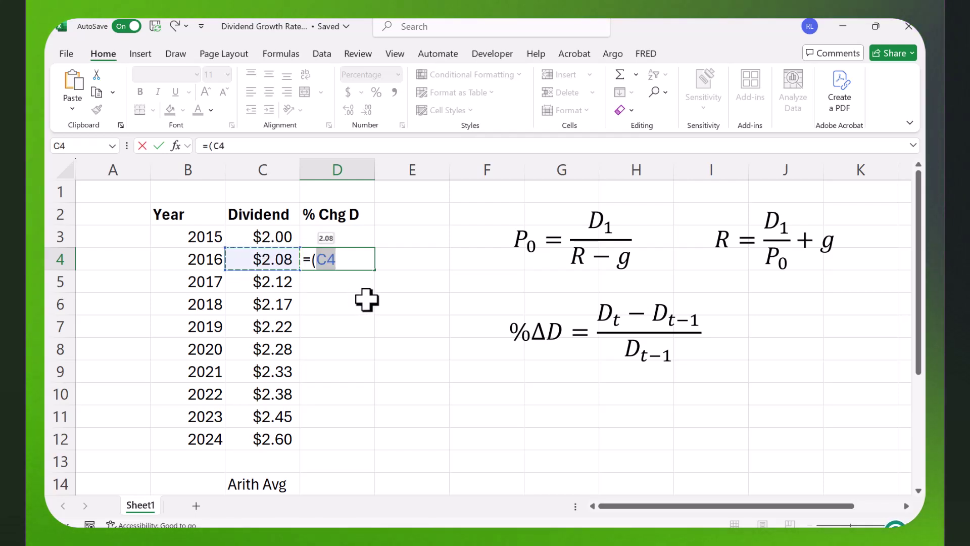
type("-")
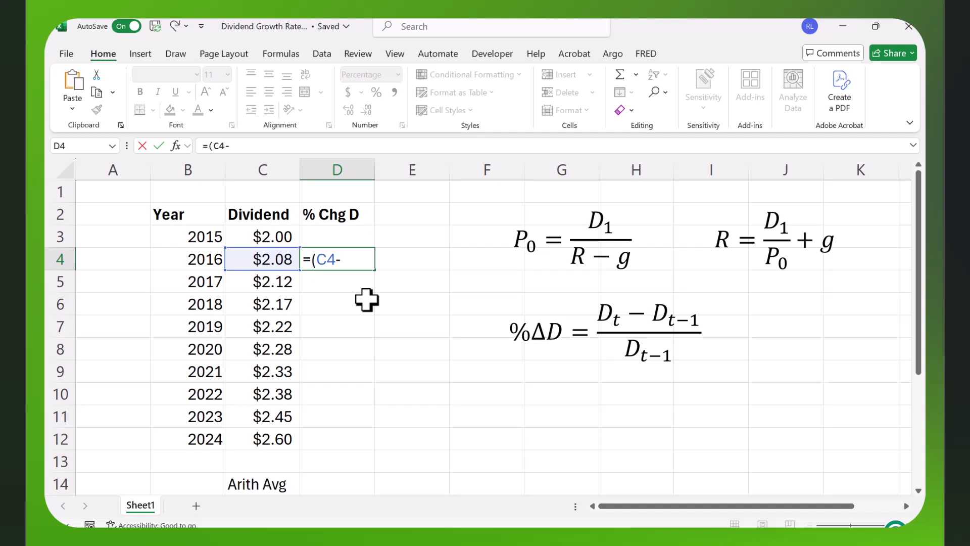
left_click(268, 233)
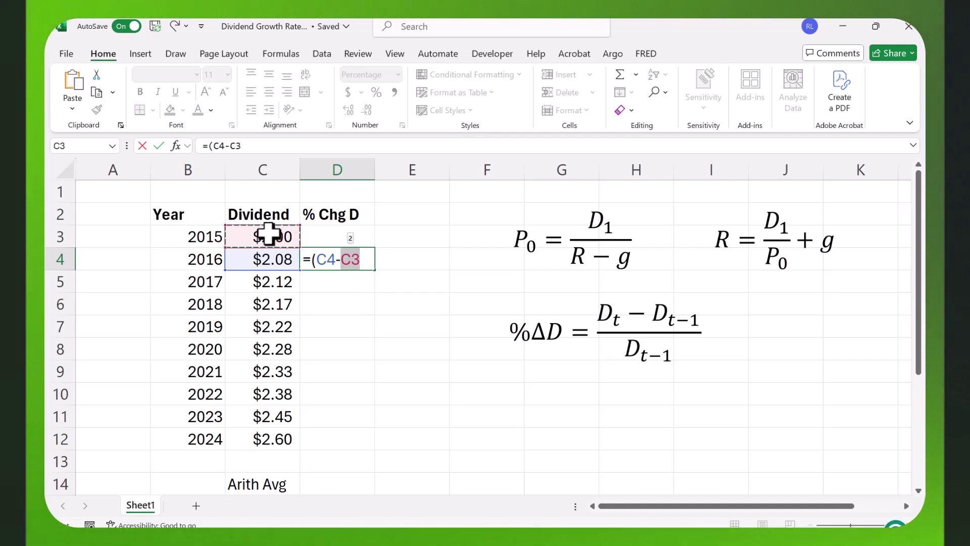
type(")/")
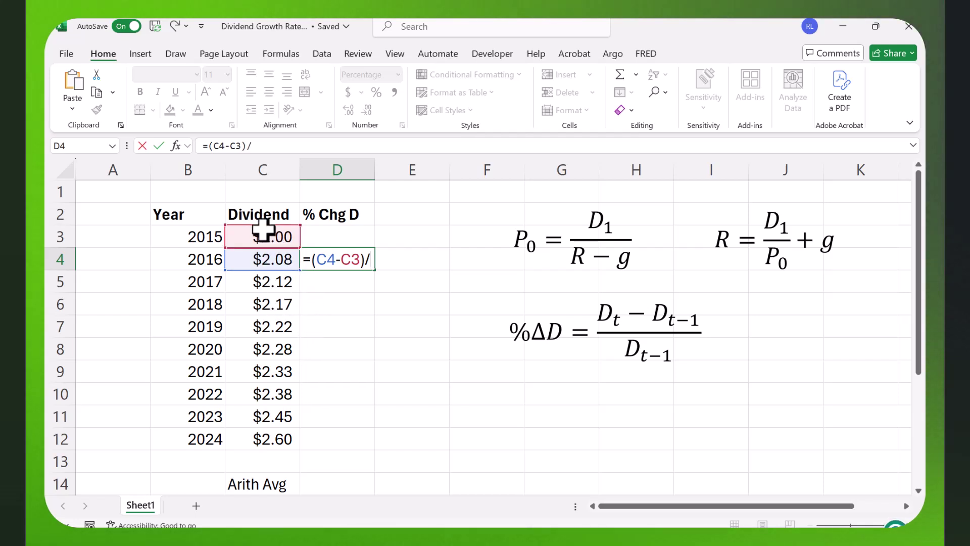
left_click(263, 232)
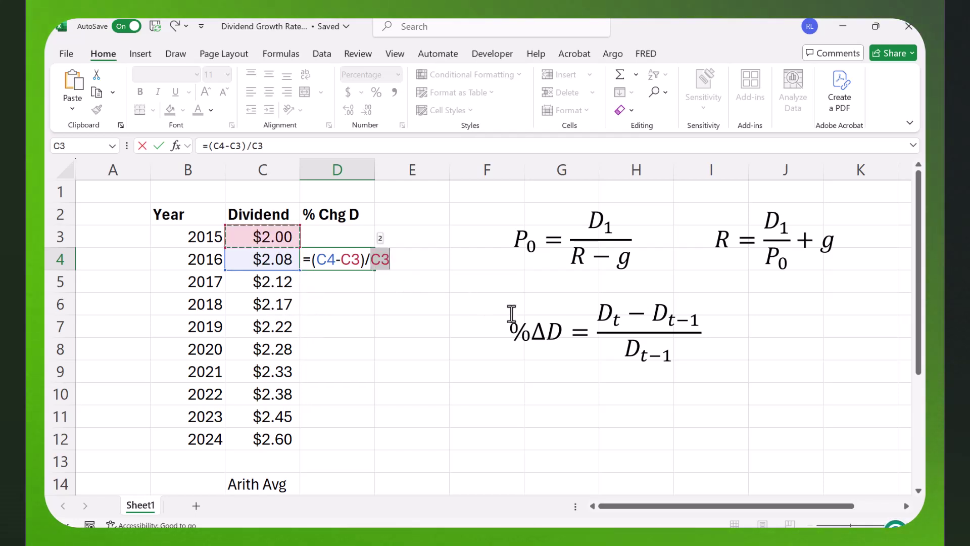
key("Return")
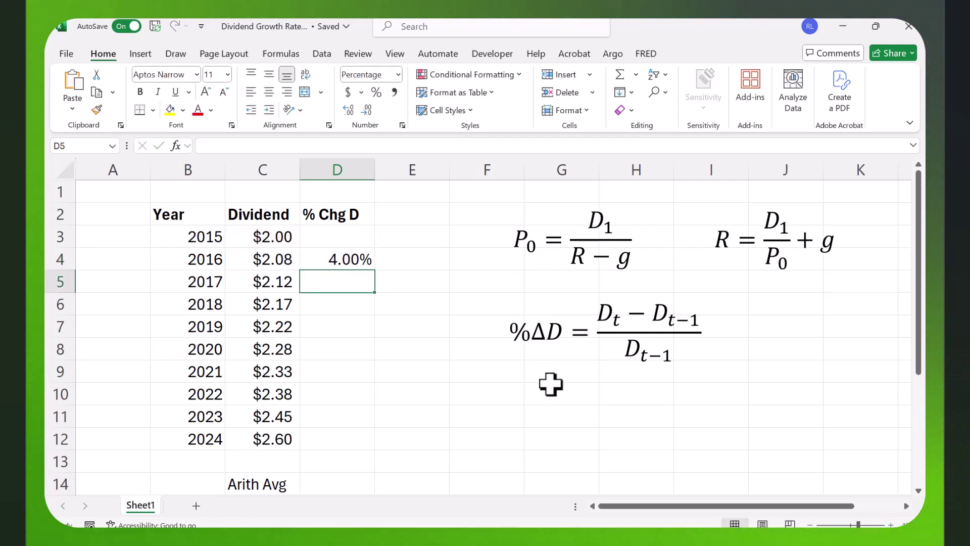
Show the 2016 percentage change in D4 with four decimal places, and return it to two.
left_click(329, 258)
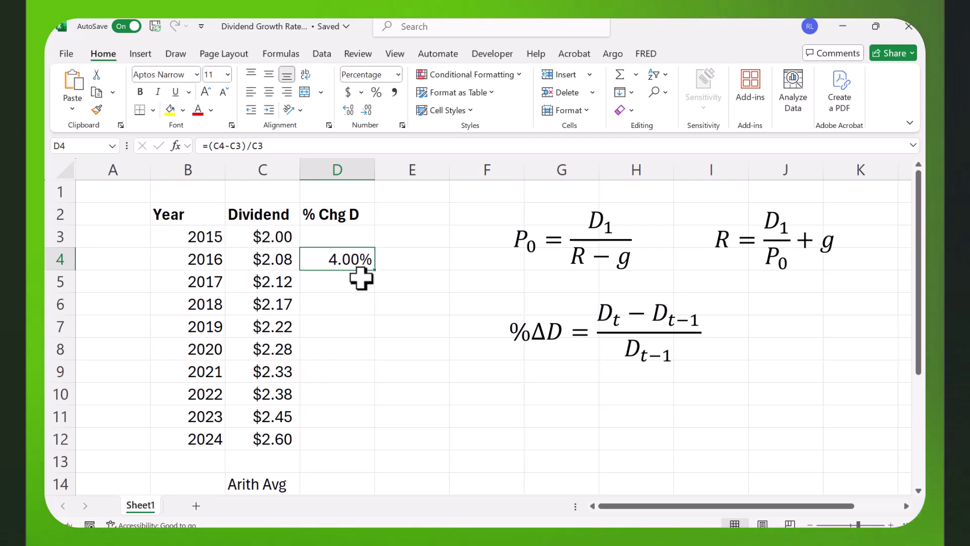
left_click(347, 111)
left_click(348, 110)
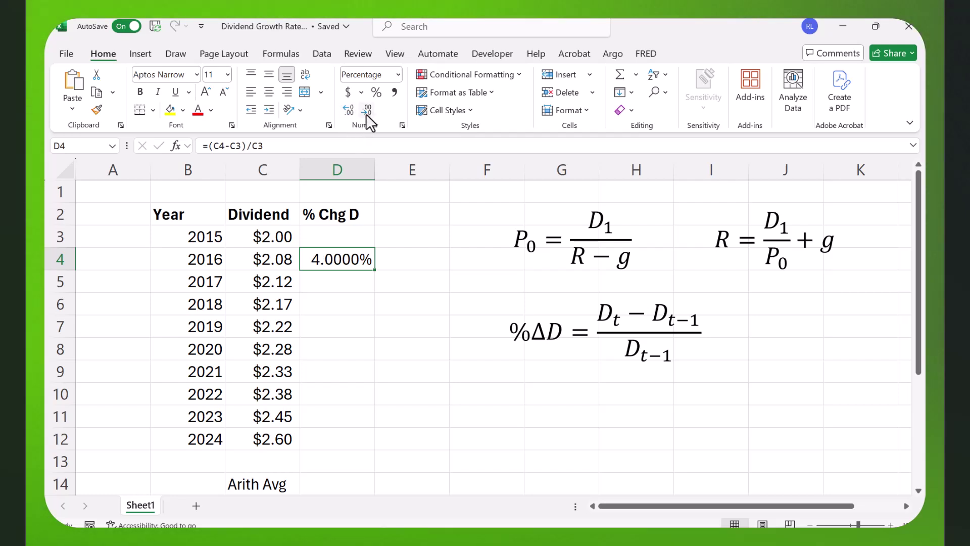
left_click(368, 111)
left_click(367, 111)
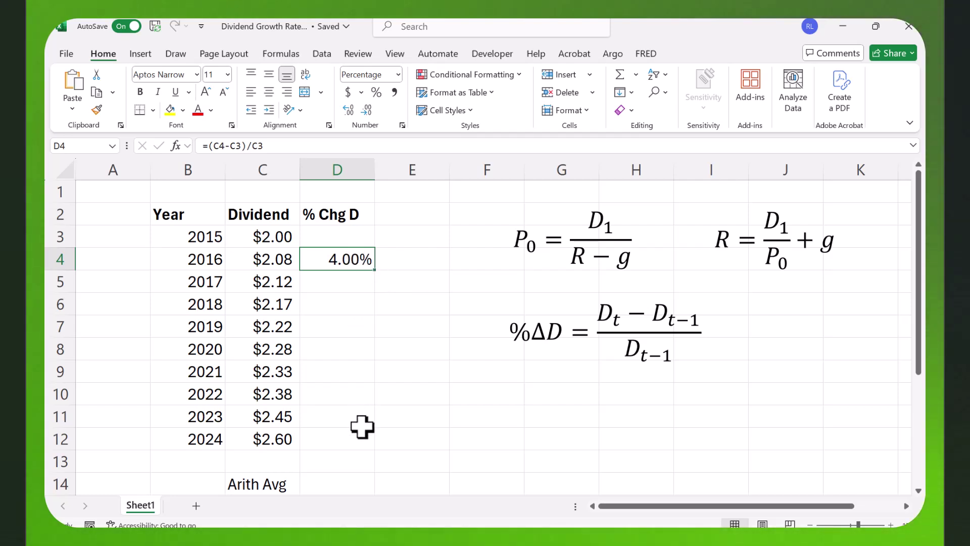
Fill the percentage-change formula from D4 down through the 2024 row in D12.
double_click(376, 270)
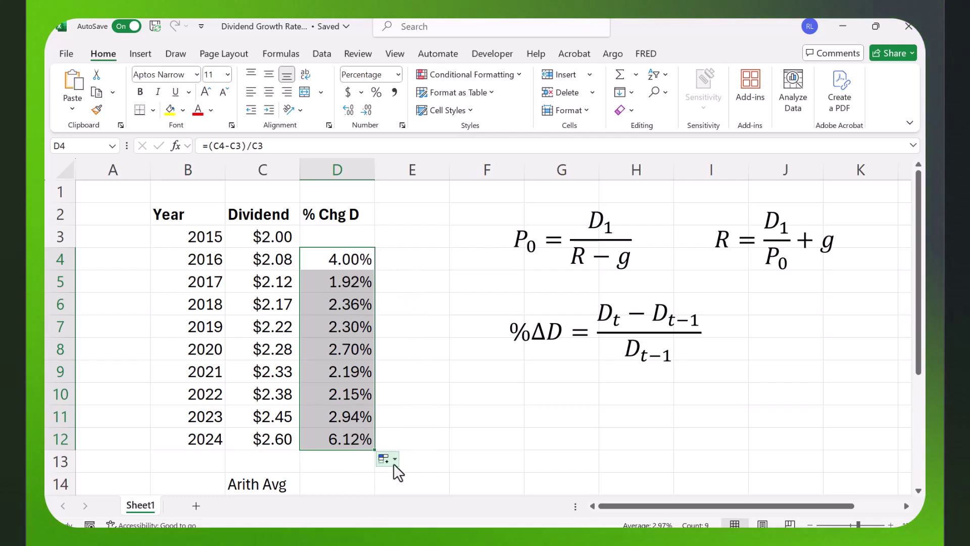
left_click(473, 416)
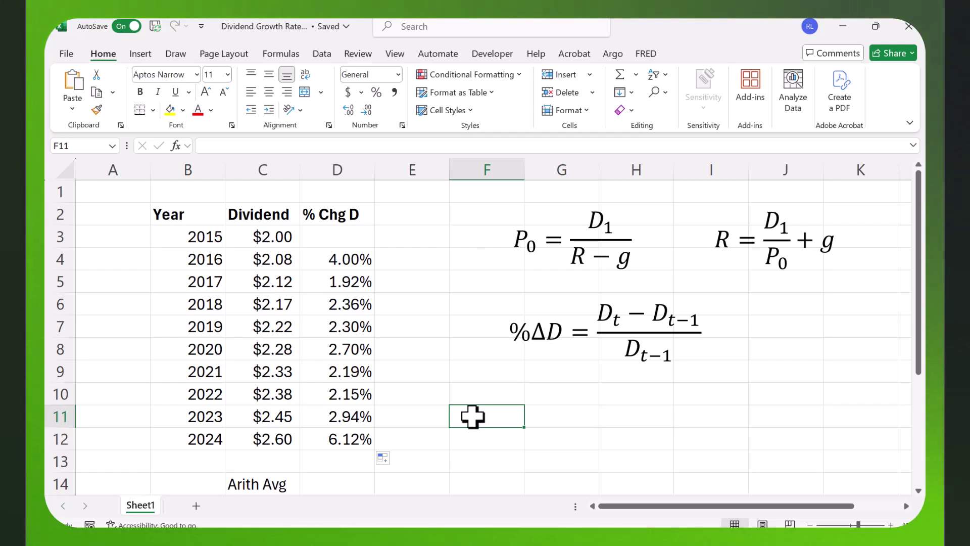
Calculate the arithmetic average growth rate in D14 with the AVERAGE function over D4:D12.
scroll(455, 407, "down", 1)
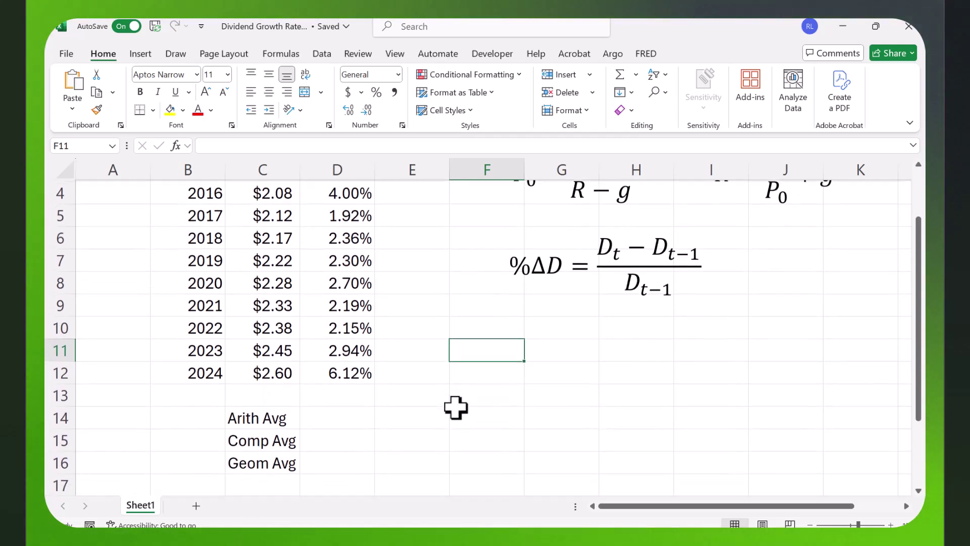
left_click(341, 418)
type("=")
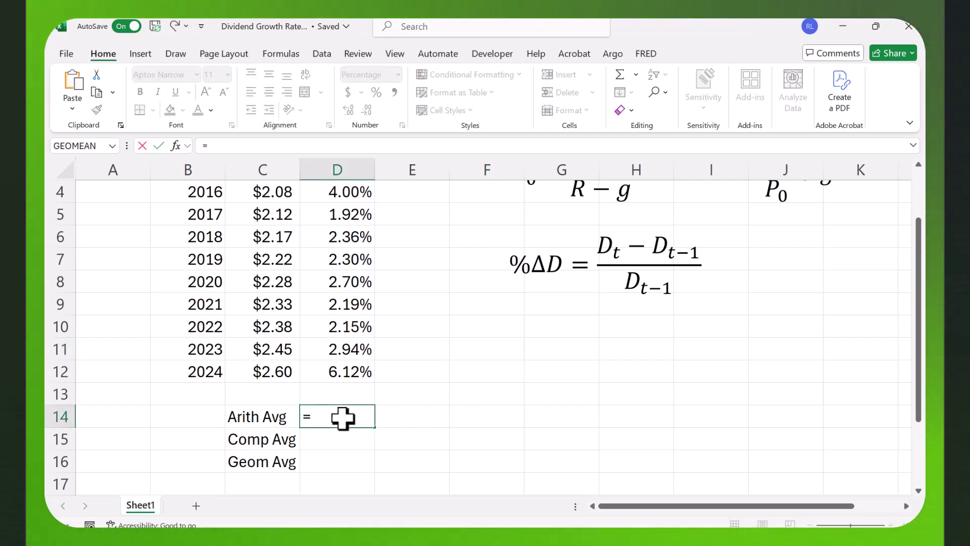
scroll(340, 299, "up", 1)
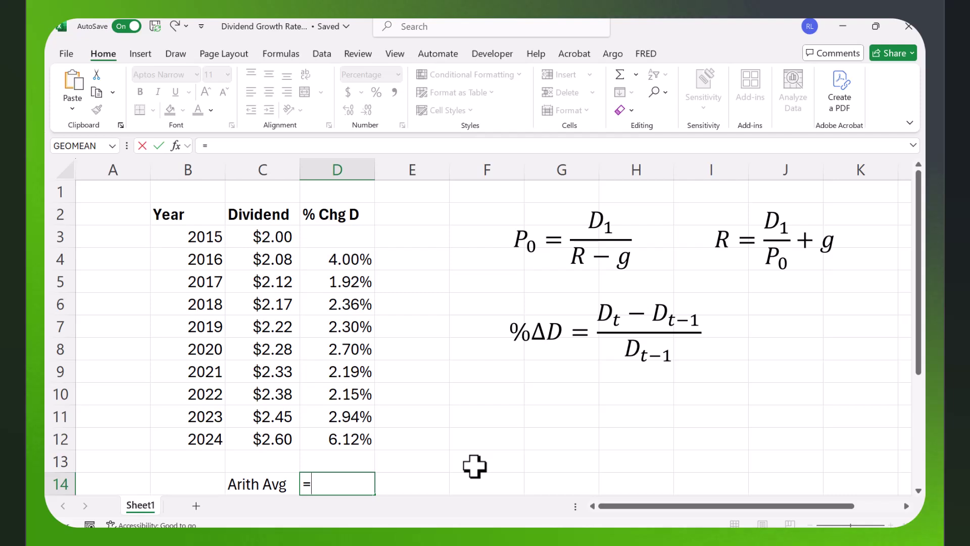
type("average")
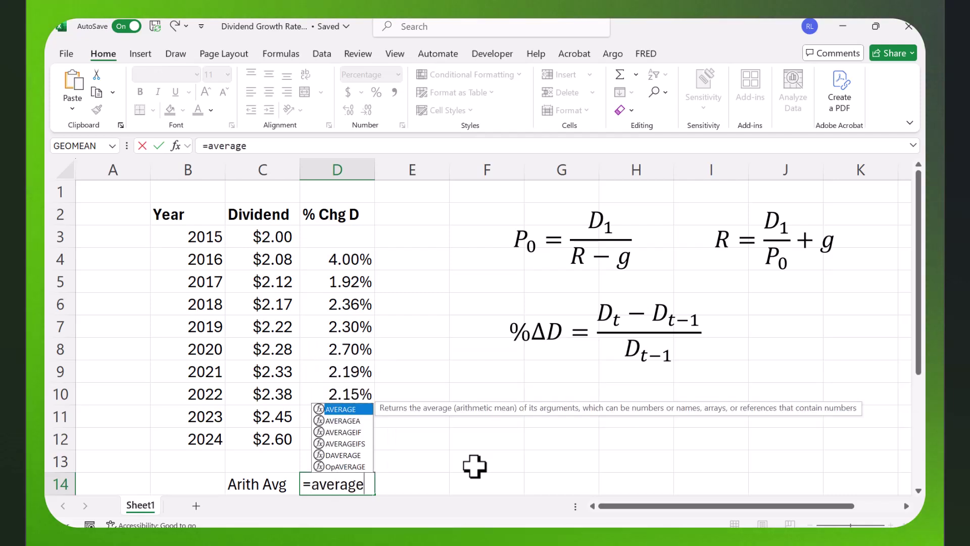
type("(")
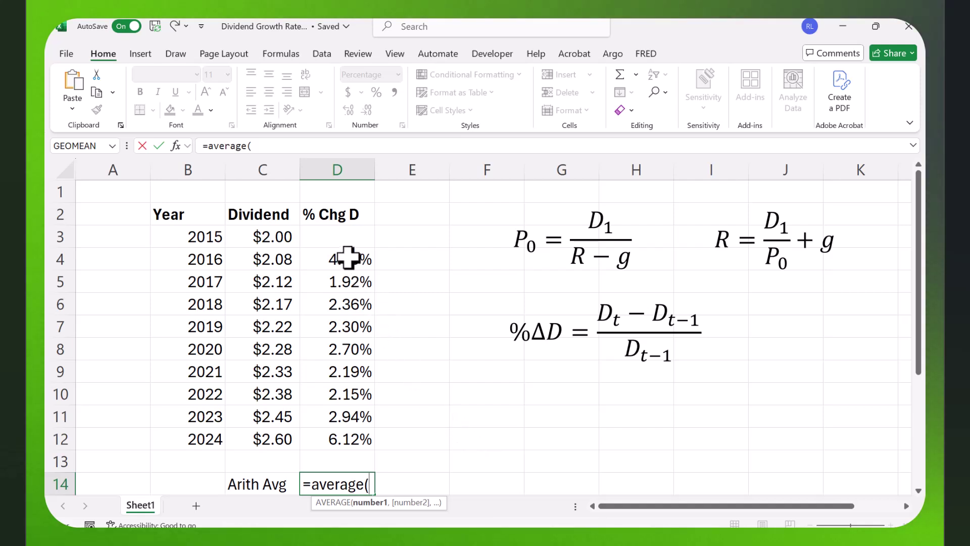
left_click_drag(348, 257, 341, 429)
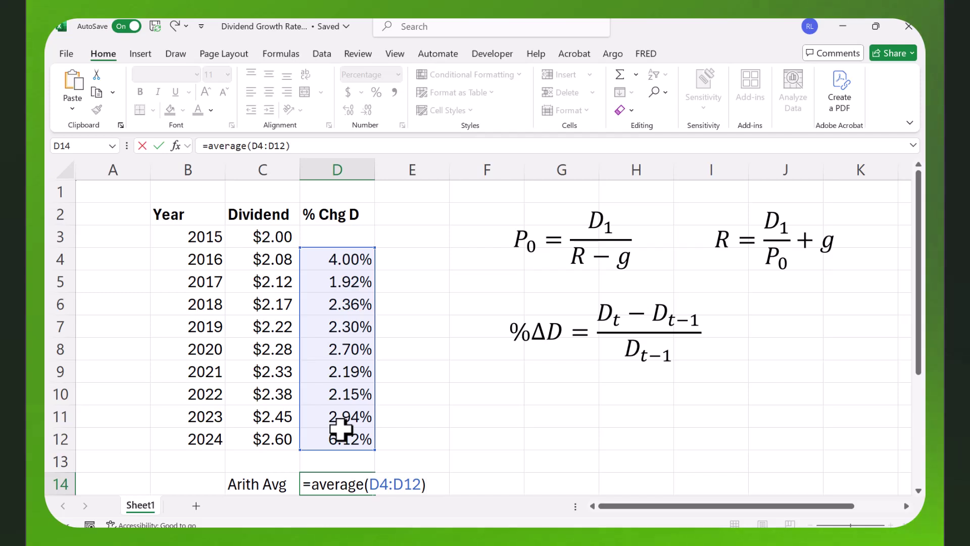
key("Return")
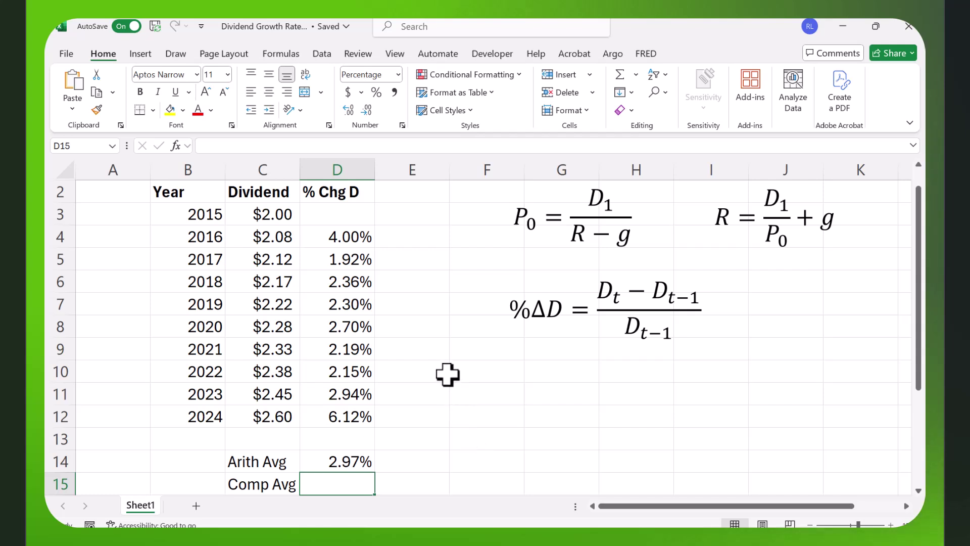
Begin a RATE formula in D15 for the compound average, with 9 periods and a payment of 0.
scroll(447, 374, "up", 1)
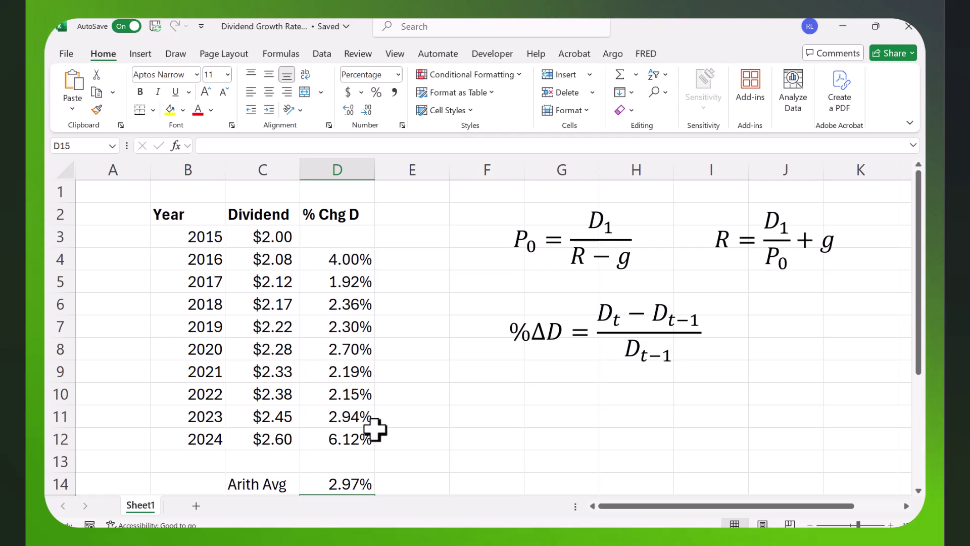
scroll(421, 424, "down", 2)
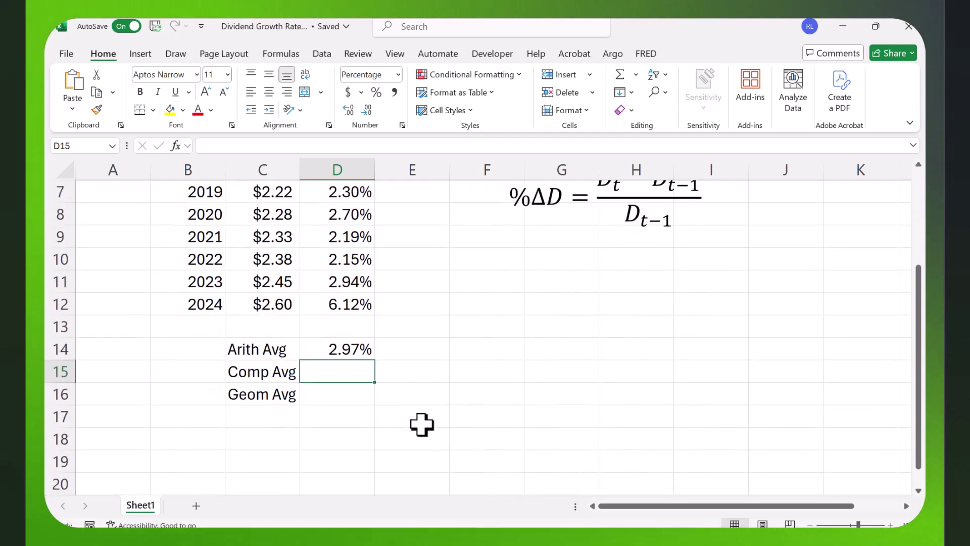
type("=rate(")
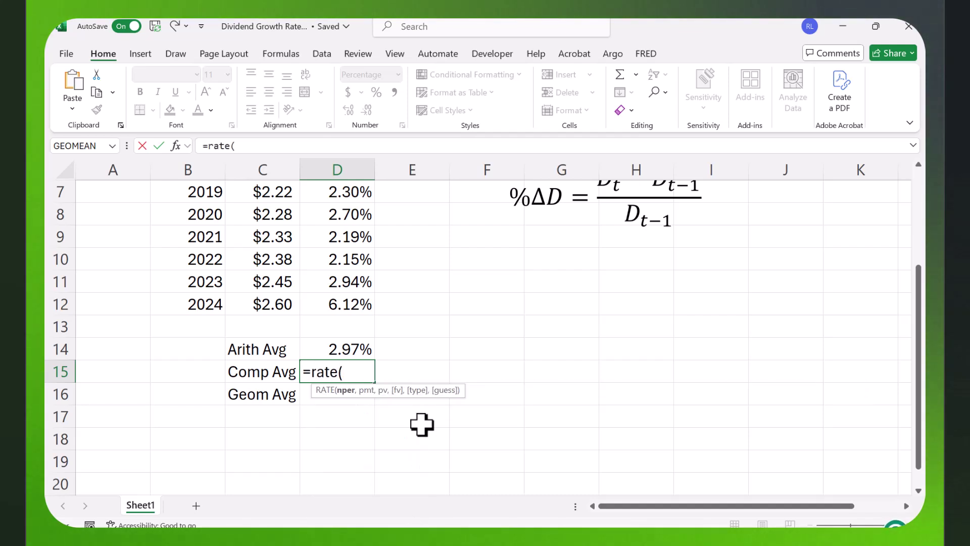
type("9")
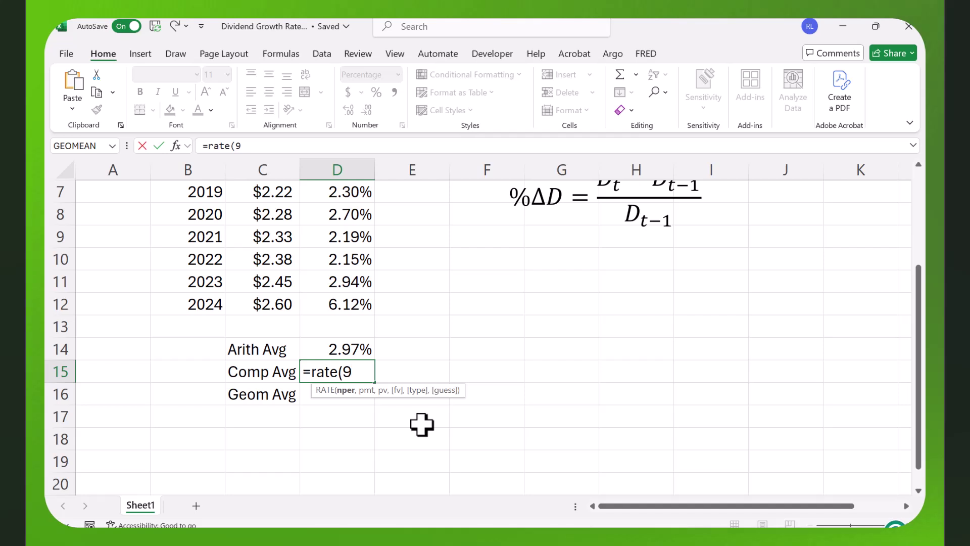
scroll(422, 424, "up", 2)
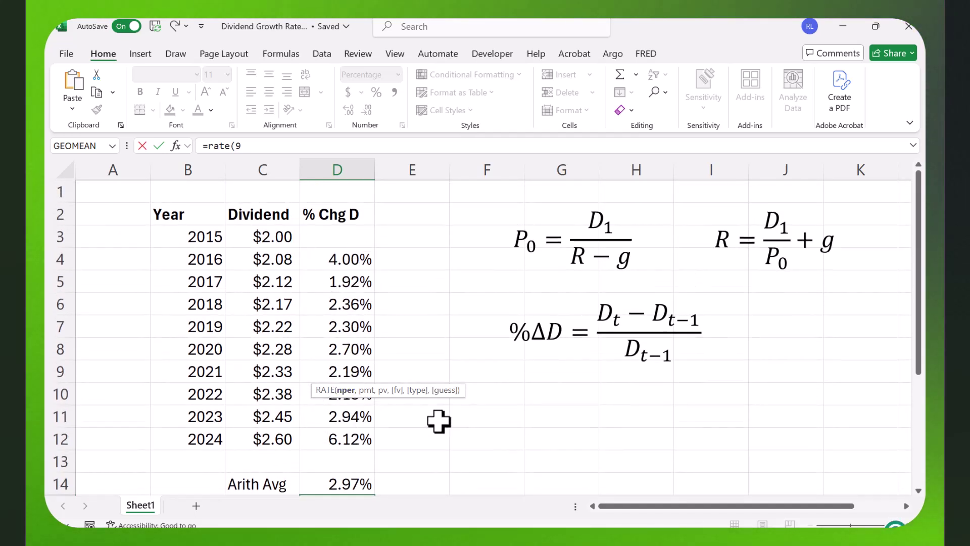
scroll(426, 418, "down", 1)
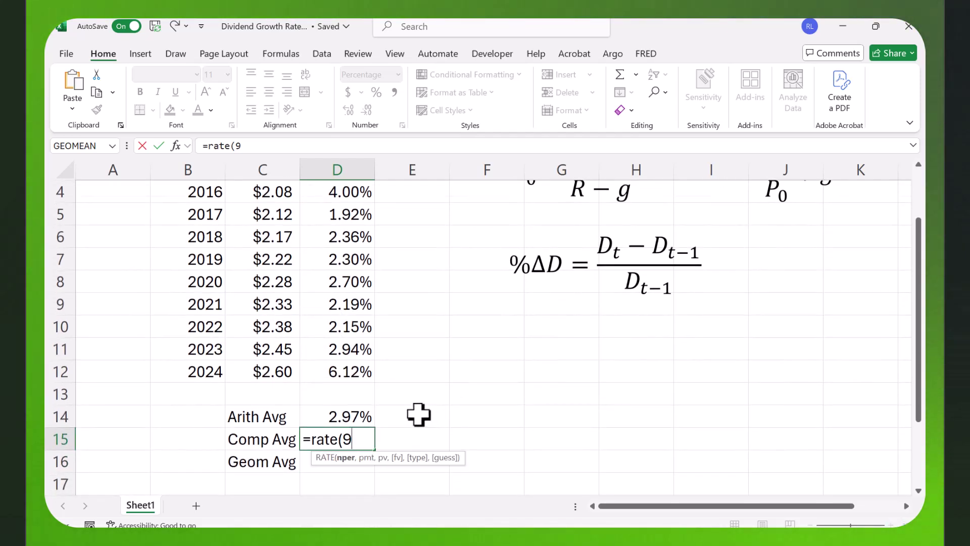
type(",")
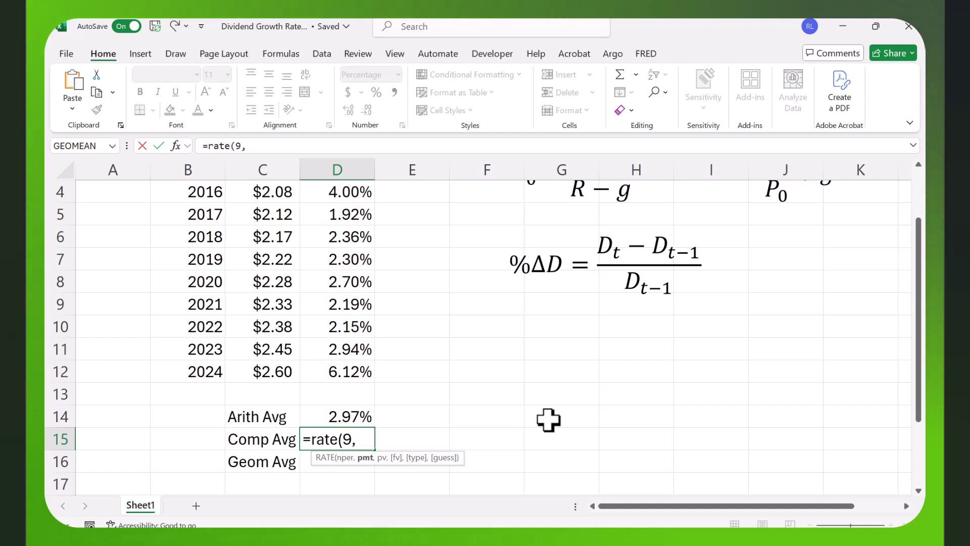
type("0")
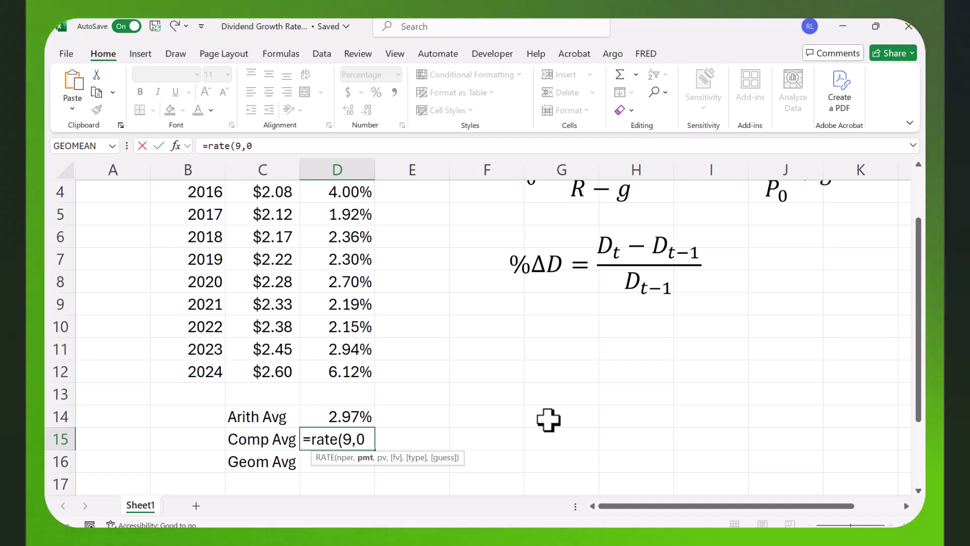
Complete the RATE formula in D15 with negative C3 as the present value and C12 as the future value.
type(",-")
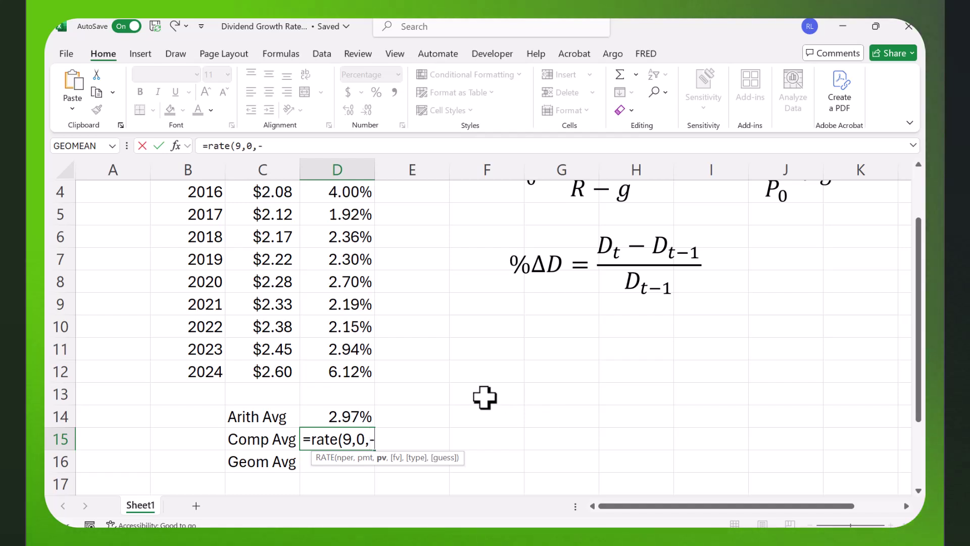
scroll(485, 397, "up", 1)
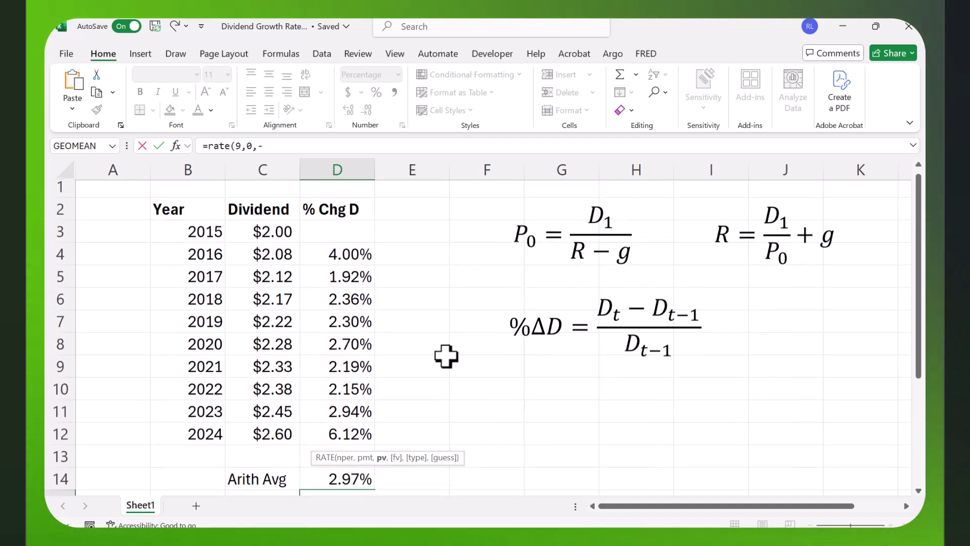
type("-")
left_click(271, 236)
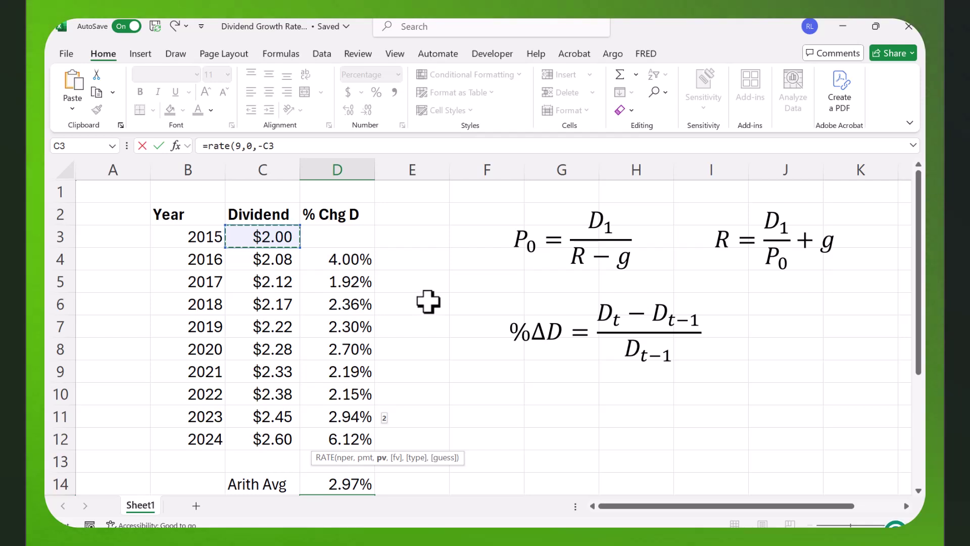
type(",")
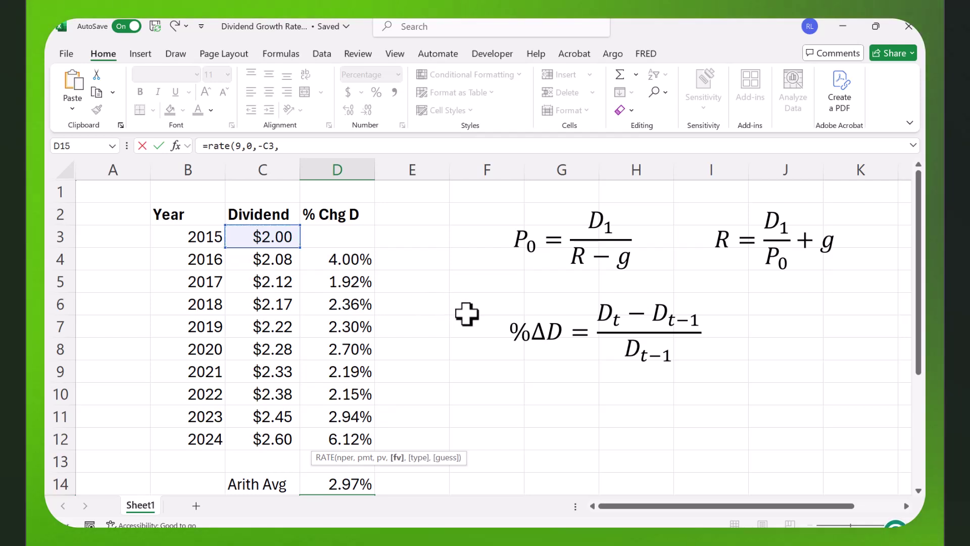
scroll(470, 313, "down", 2)
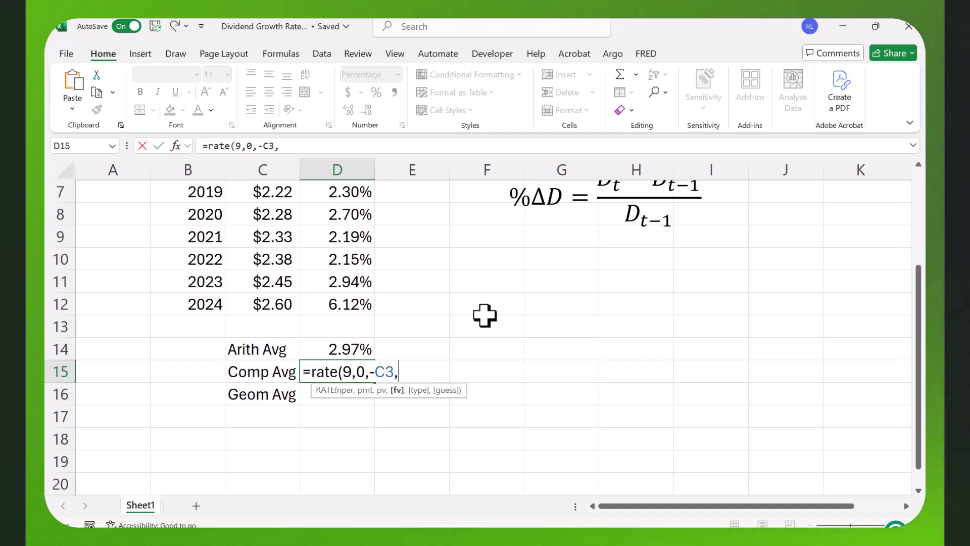
scroll(484, 316, "up", 2)
scroll(354, 374, "down", 1)
left_click(269, 369)
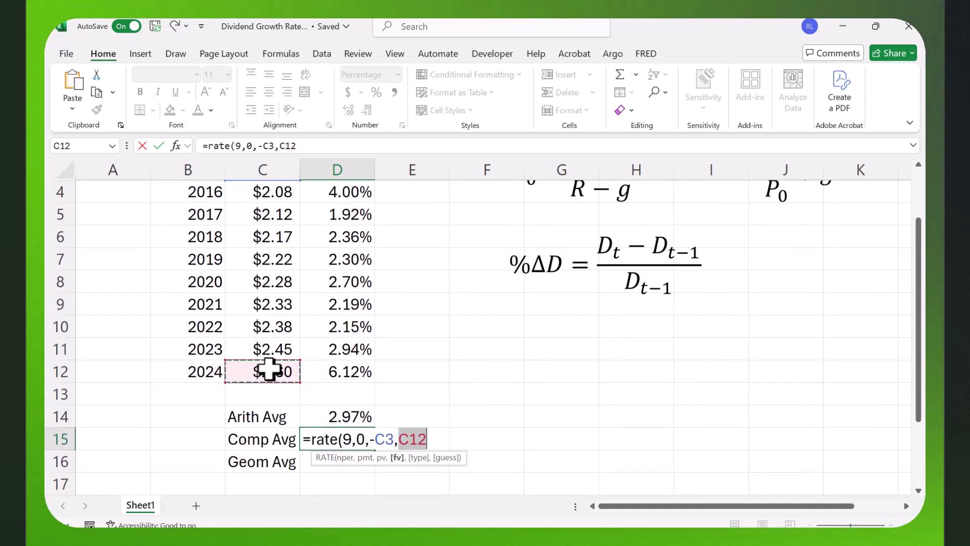
type(")")
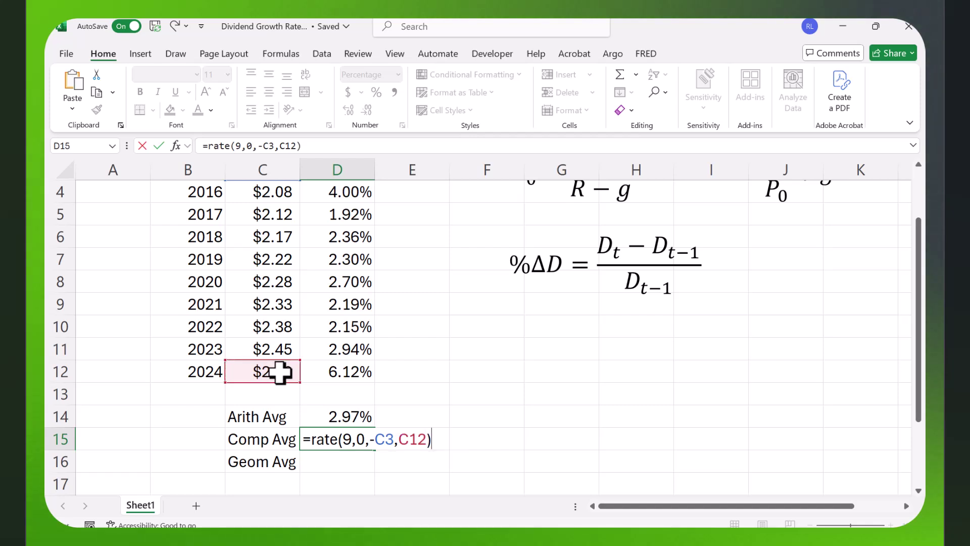
key("Return")
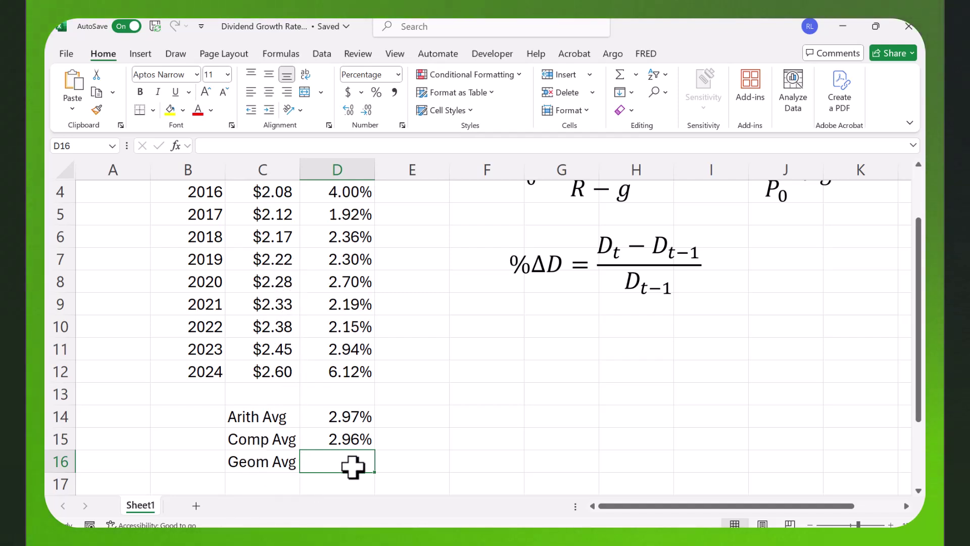
Add the column heading "1+%Chg D" in E2 beside the percentage-change heading.
scroll(418, 485, "up", 1)
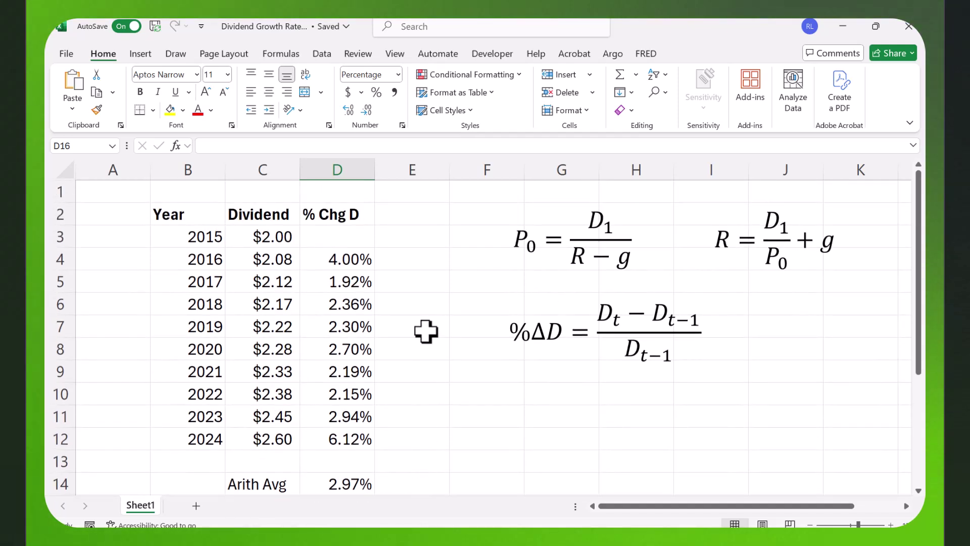
left_click(401, 212)
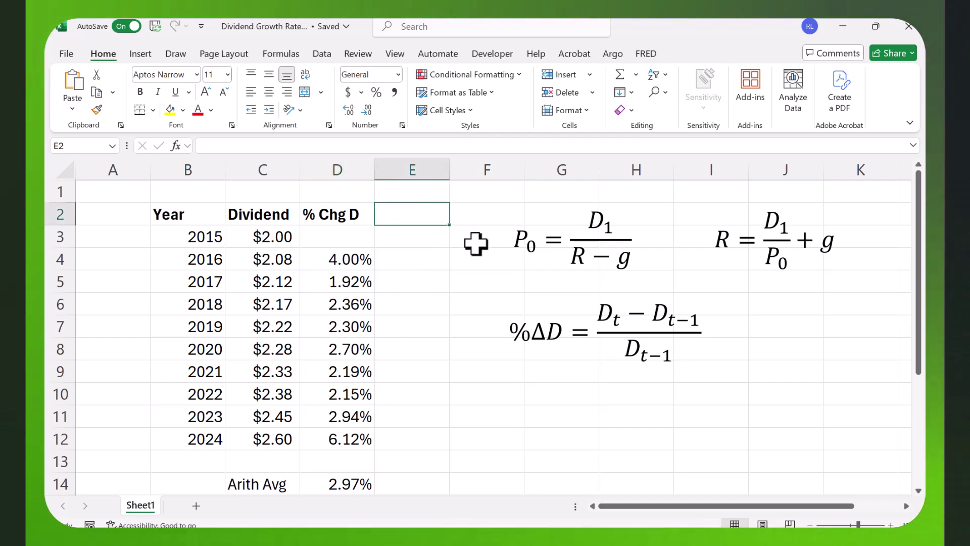
type("1")
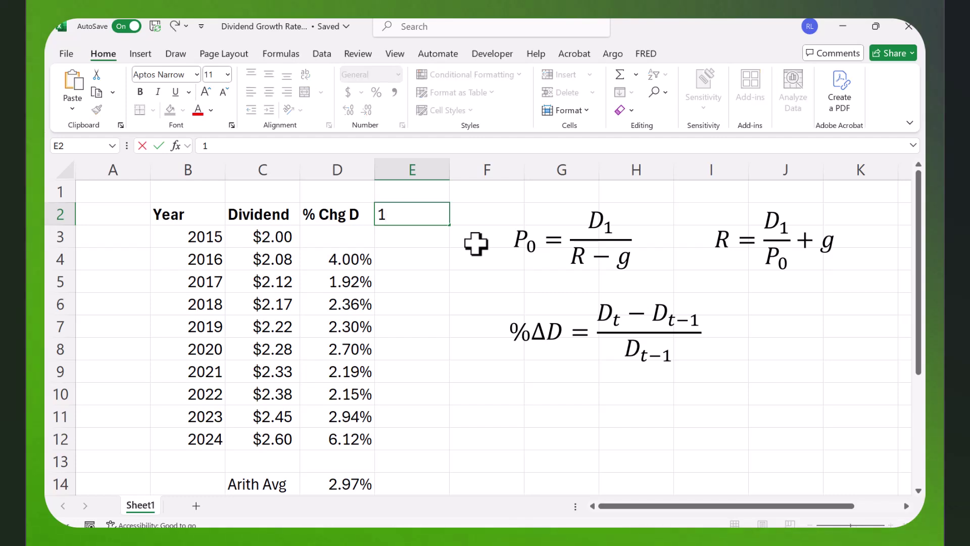
key("BackSpace")
type("+")
key("BackSpace")
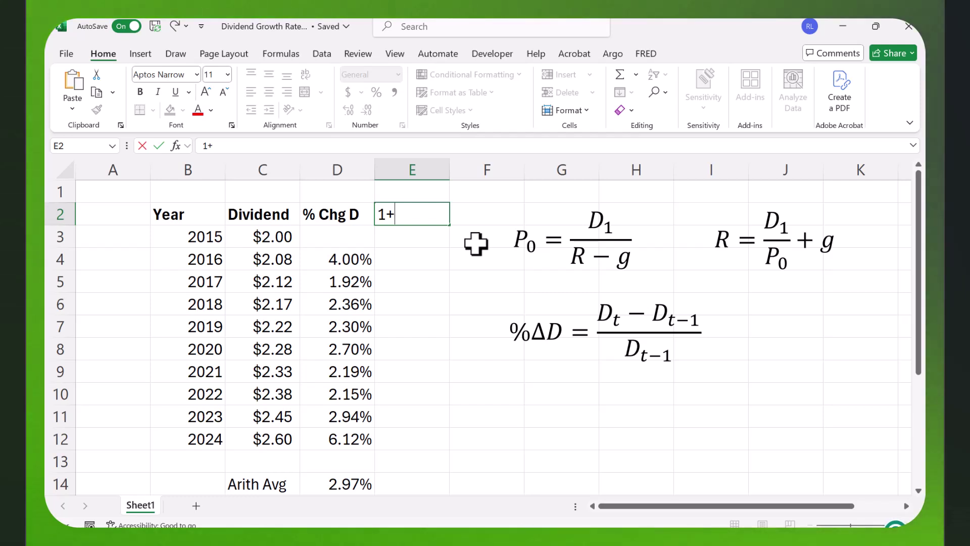
type("%")
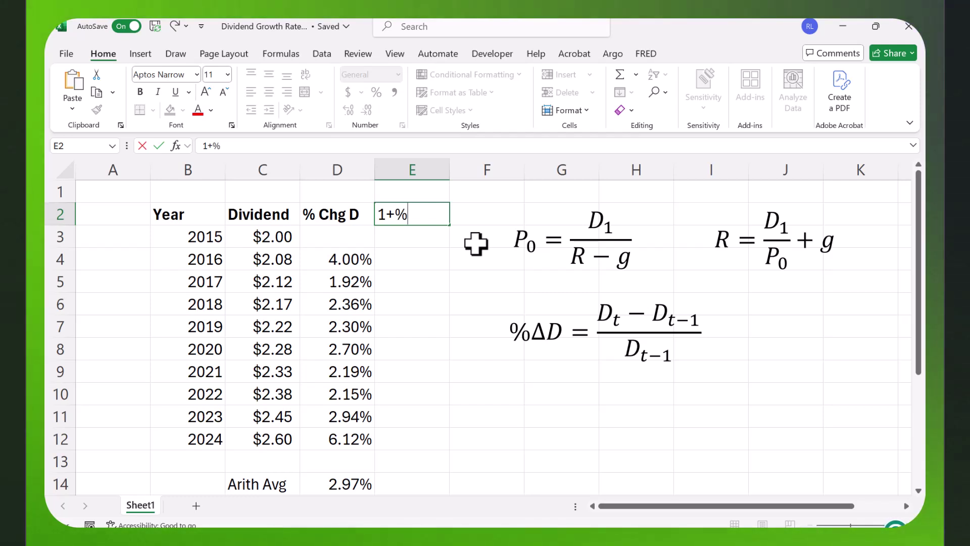
type("Chg")
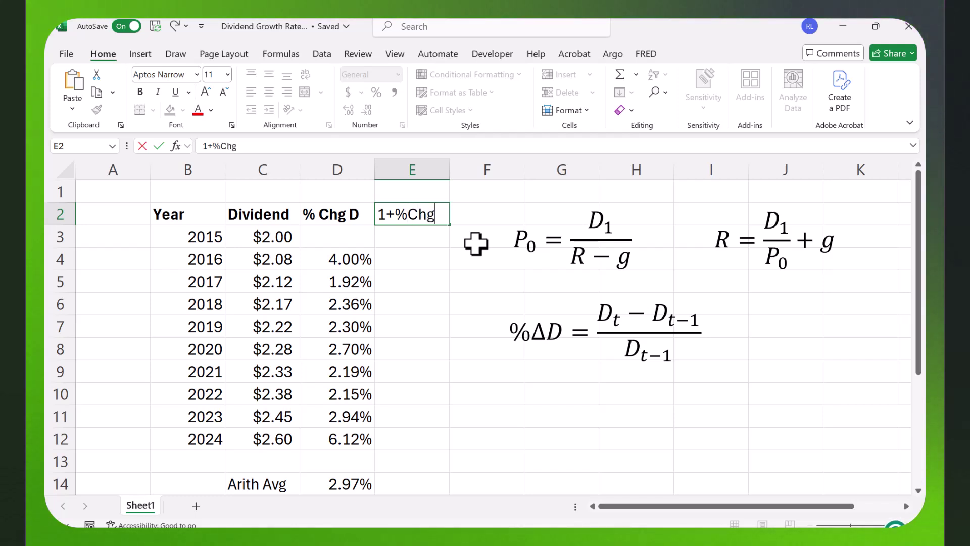
type(" D")
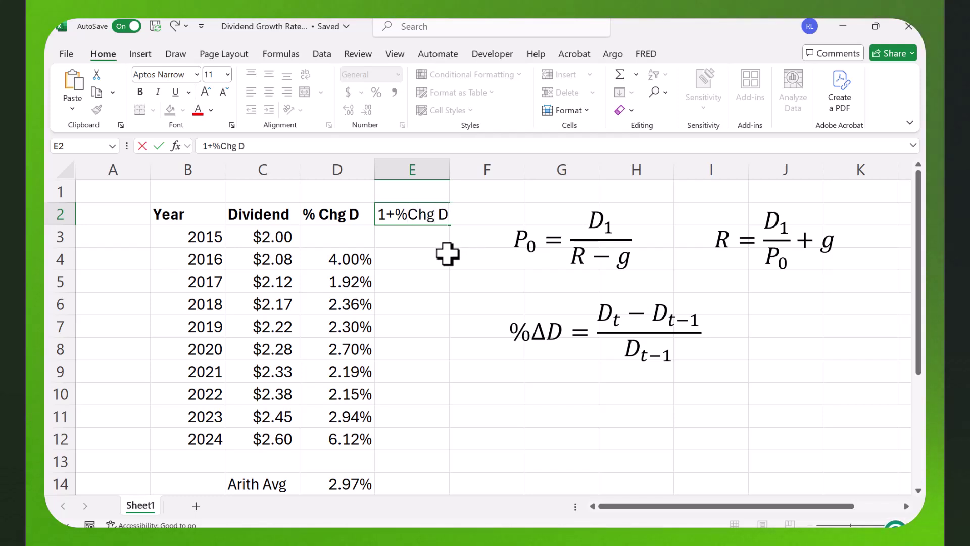
Calculate one plus the 2016 percentage change in E4 with the formula =1+D4.
left_click(405, 261)
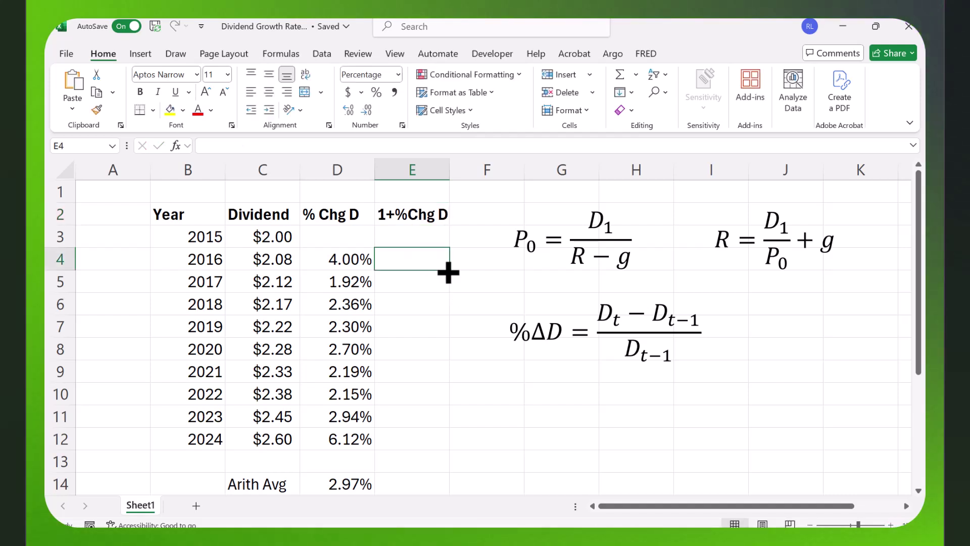
type("=")
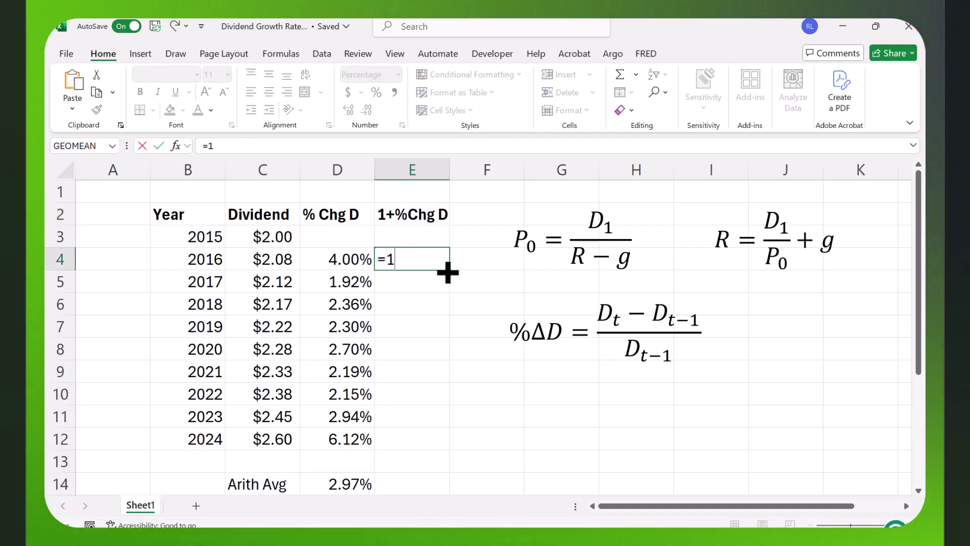
type("1+")
left_click(346, 260)
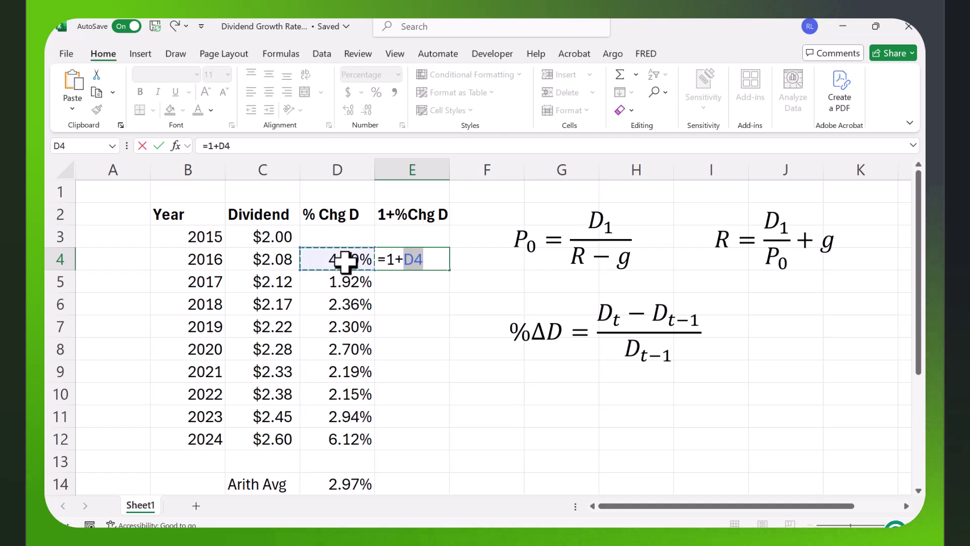
key("Return")
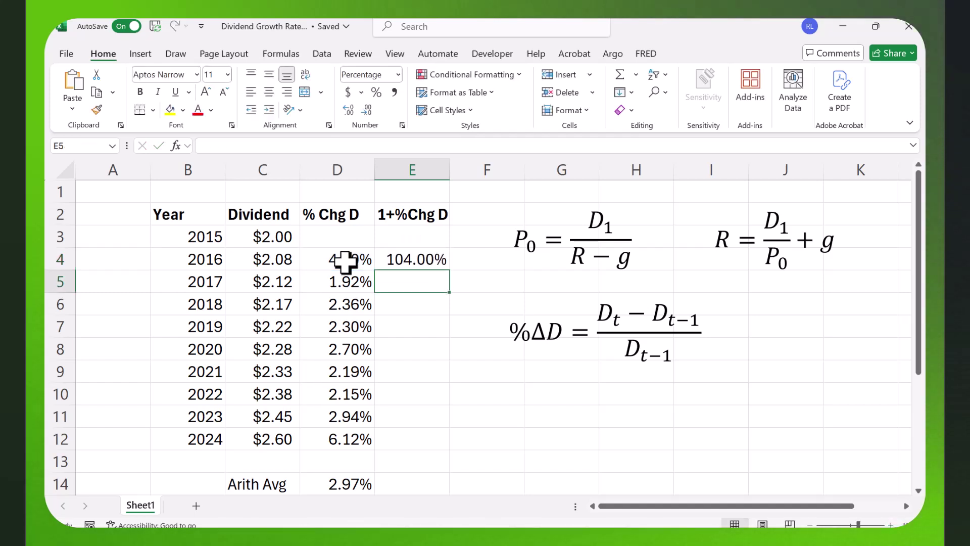
Format E4 in comma style and fill its formula down through the 2024 row in E12.
left_click(416, 259)
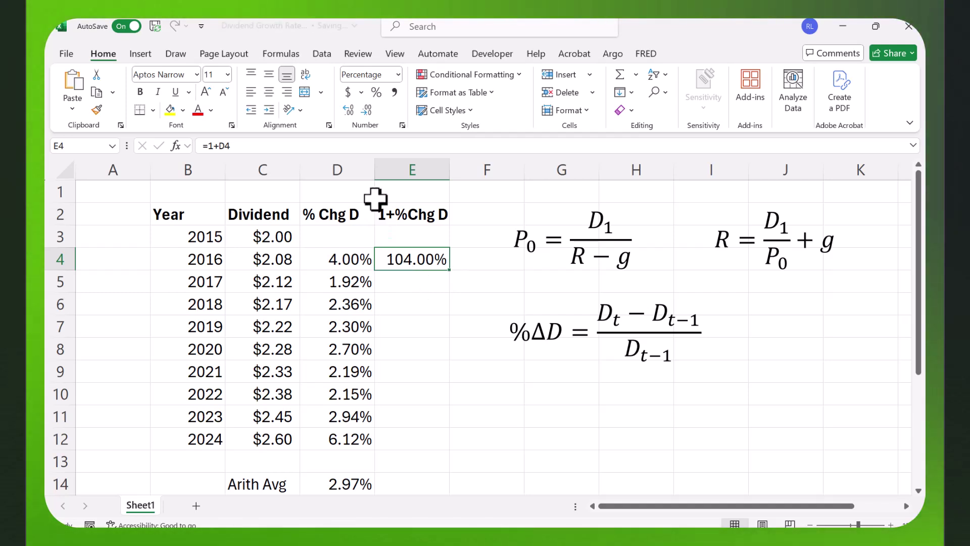
left_click(394, 92)
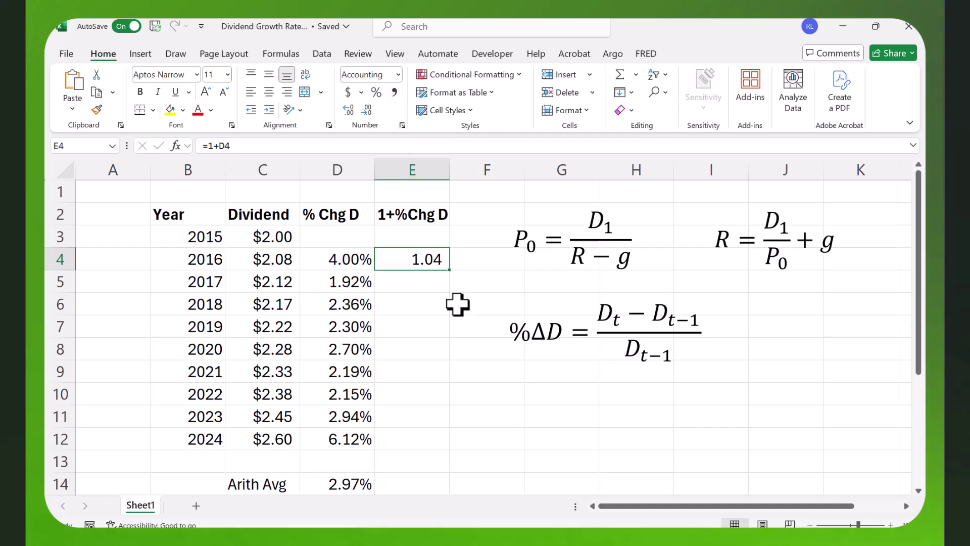
double_click(453, 272)
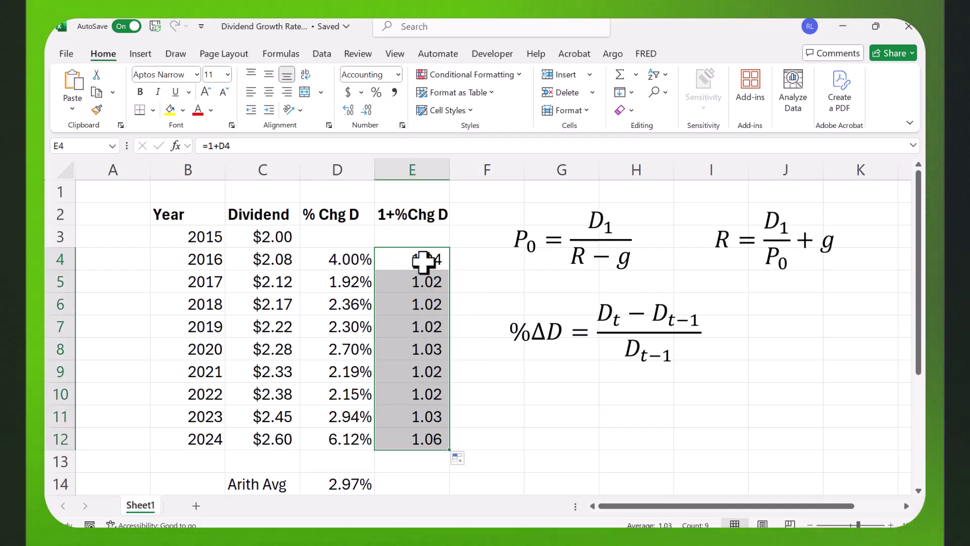
scroll(455, 431, "down", 2)
scroll(460, 424, "up", 1)
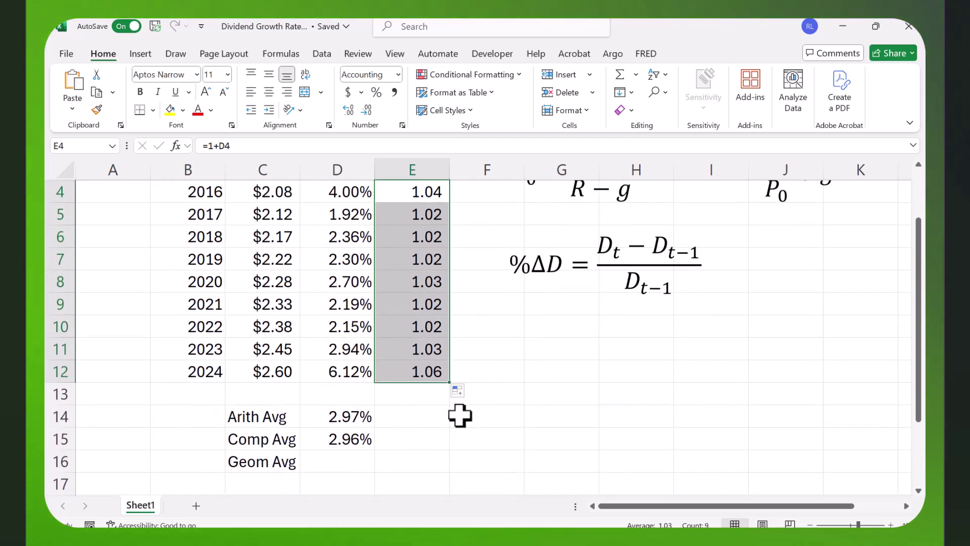
scroll(452, 214, "down", 1)
scroll(455, 256, "up", 2)
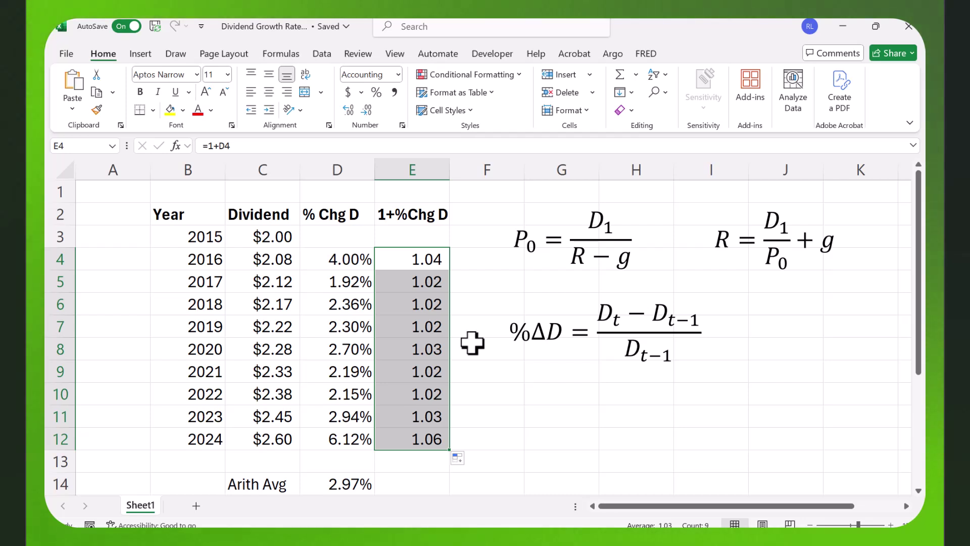
left_click(489, 415)
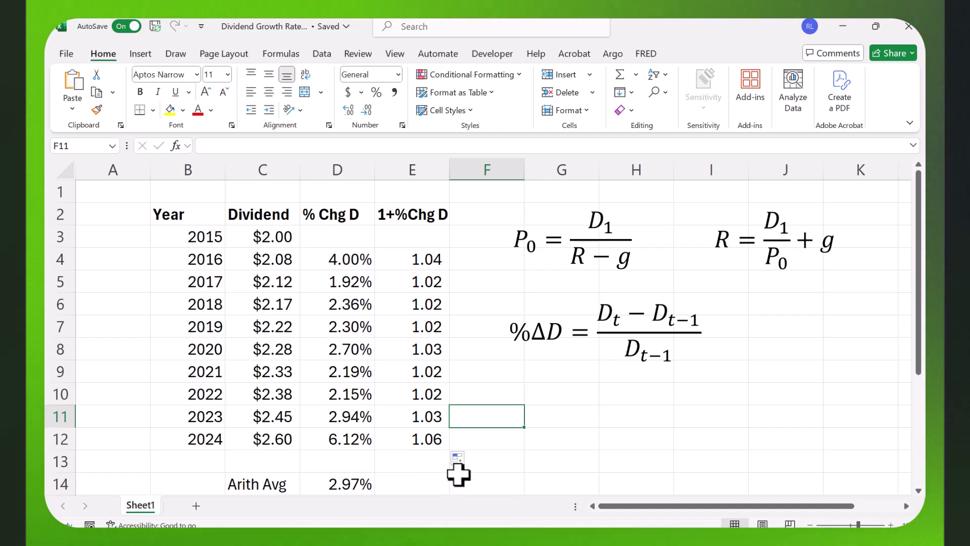
Calculate the geometric average growth rate in D16 with the formula =GEOMEAN(E4:E12)-1.
scroll(458, 474, "down", 2)
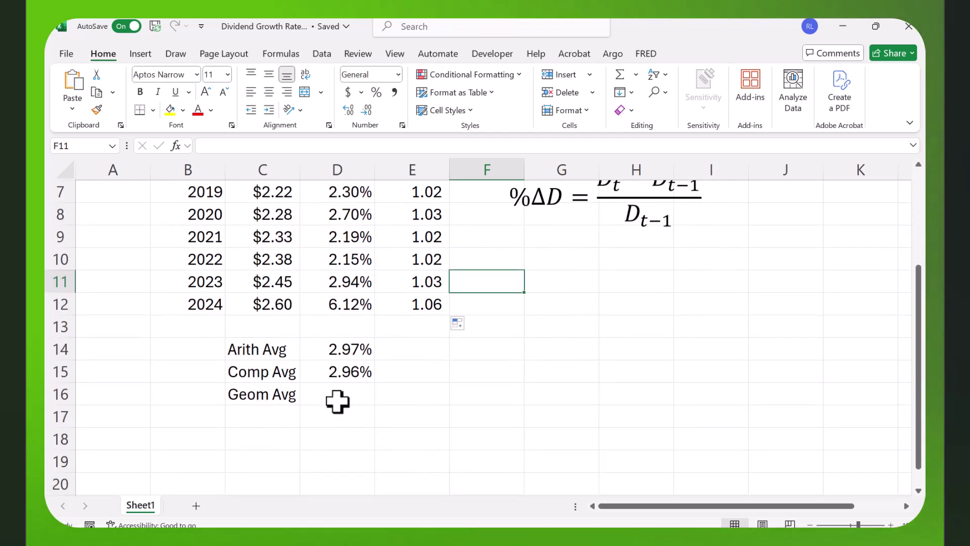
left_click(338, 402)
scroll(457, 410, "up", 1)
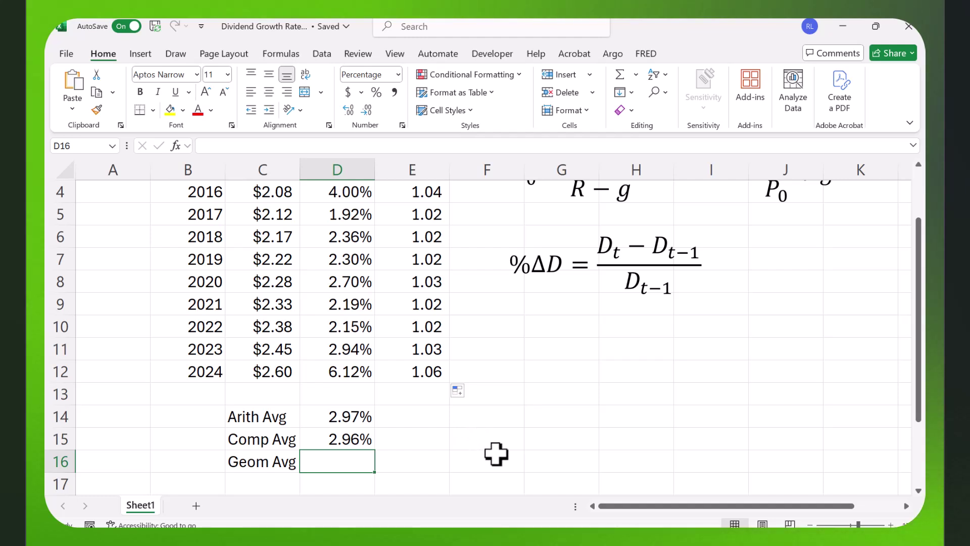
type("=")
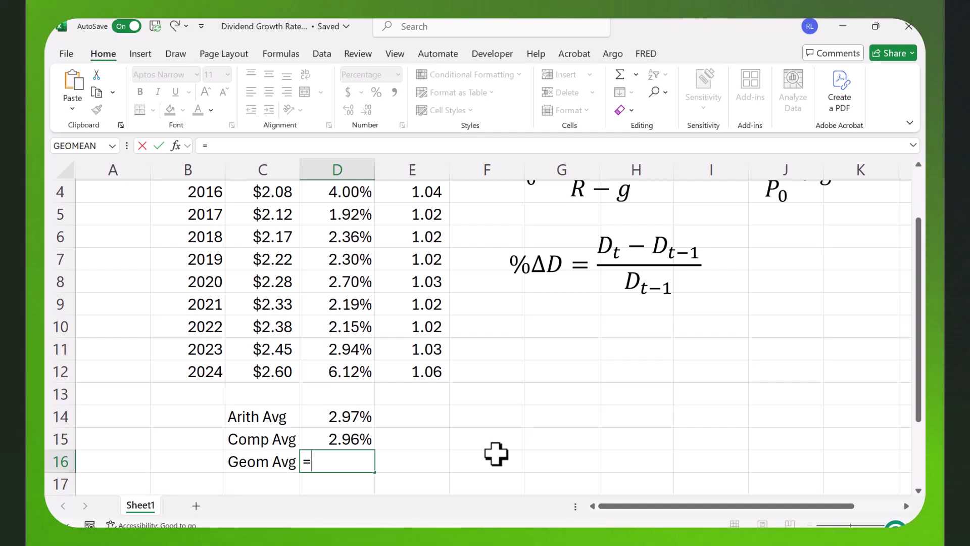
type("geom")
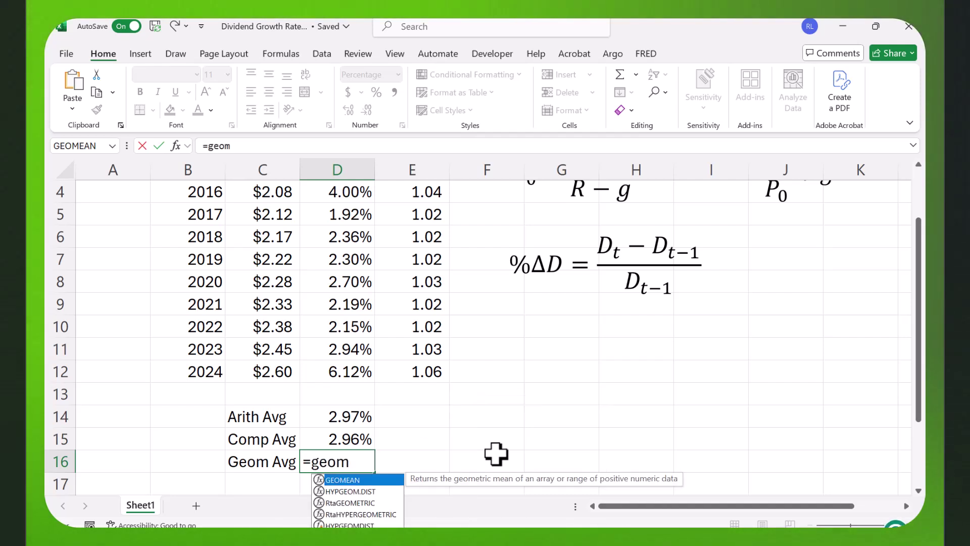
type("ea")
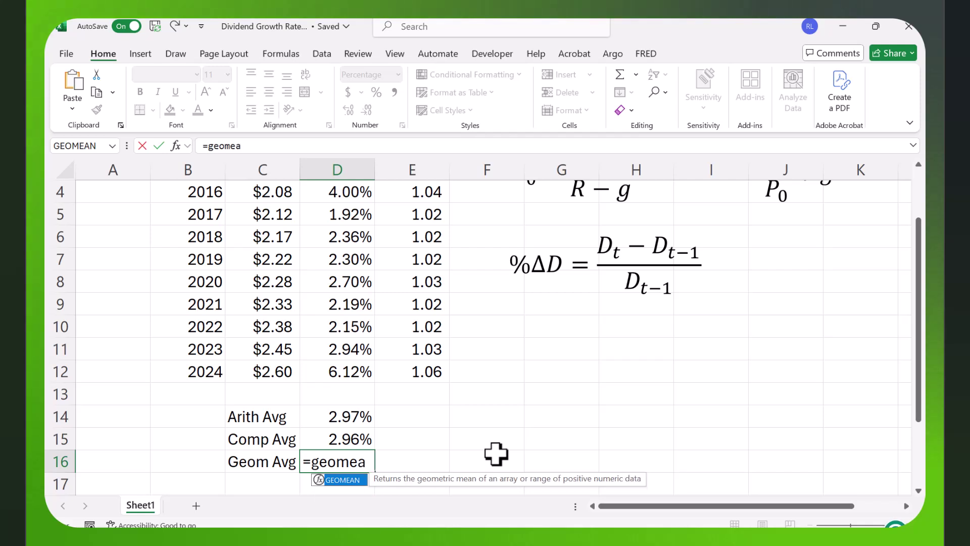
type("n(")
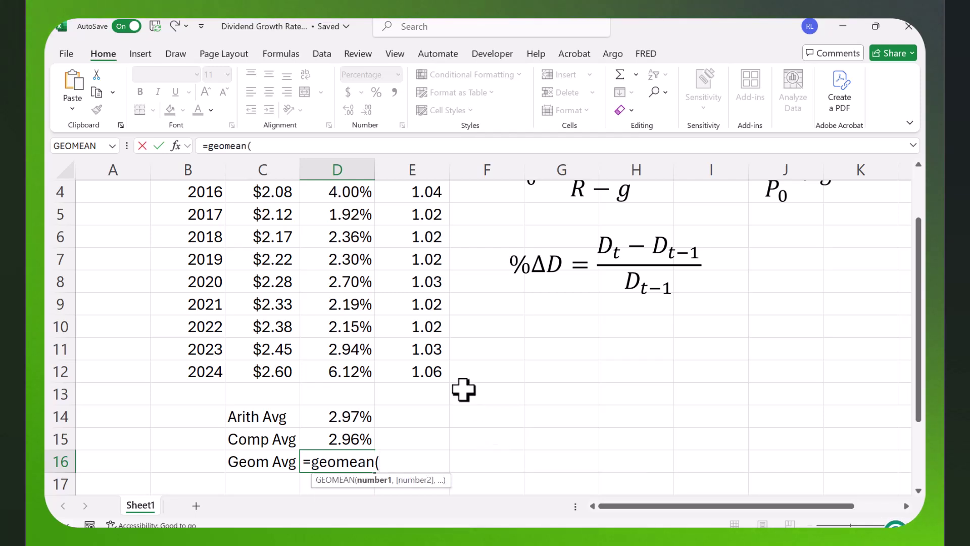
scroll(466, 374, "up", 1)
left_click_drag(426, 259, 428, 437)
type(")")
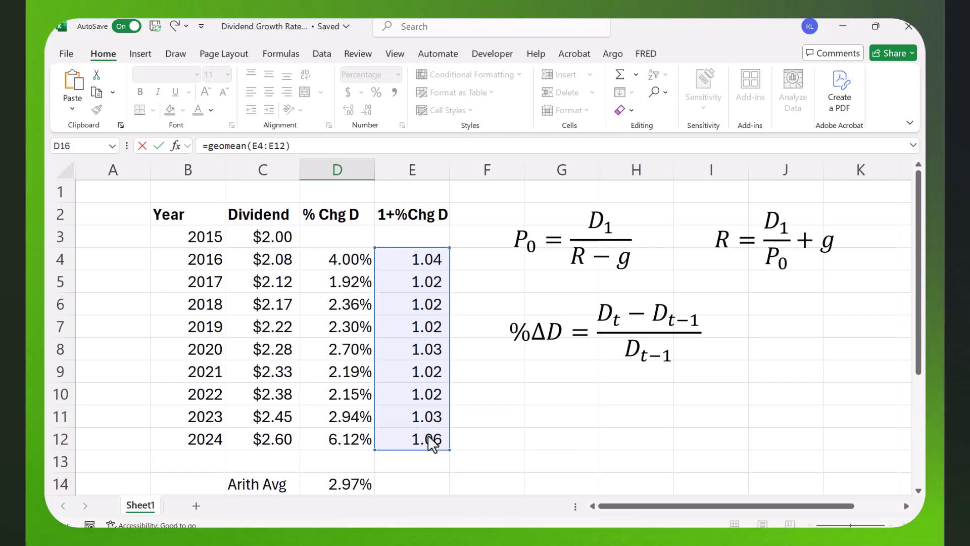
scroll(427, 435, "down", 1)
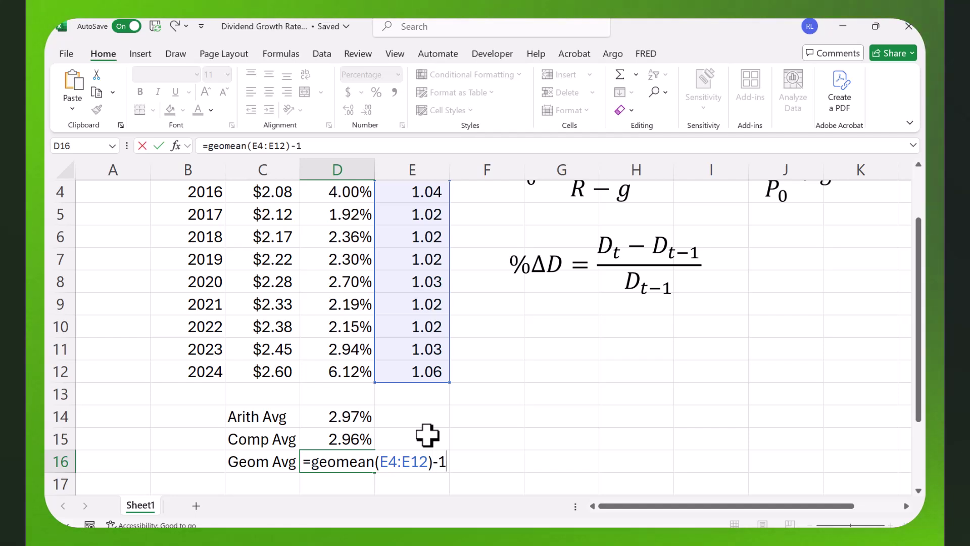
key("Return")
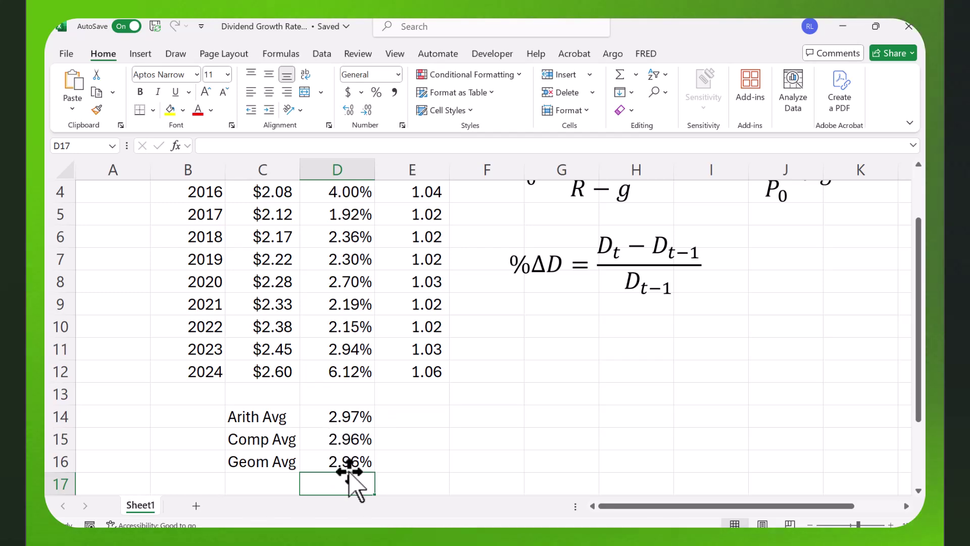
scroll(357, 452, "up", 1)
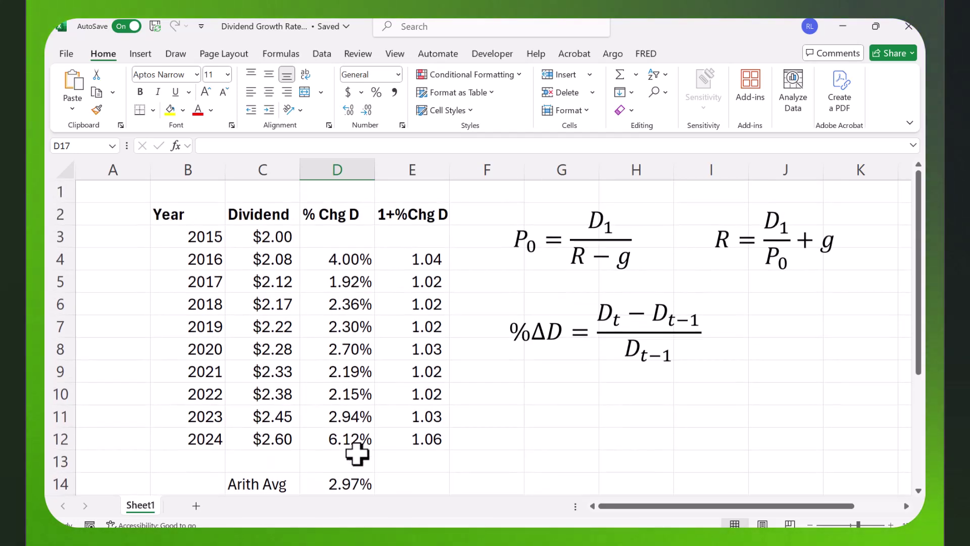
scroll(357, 454, "down", 1)
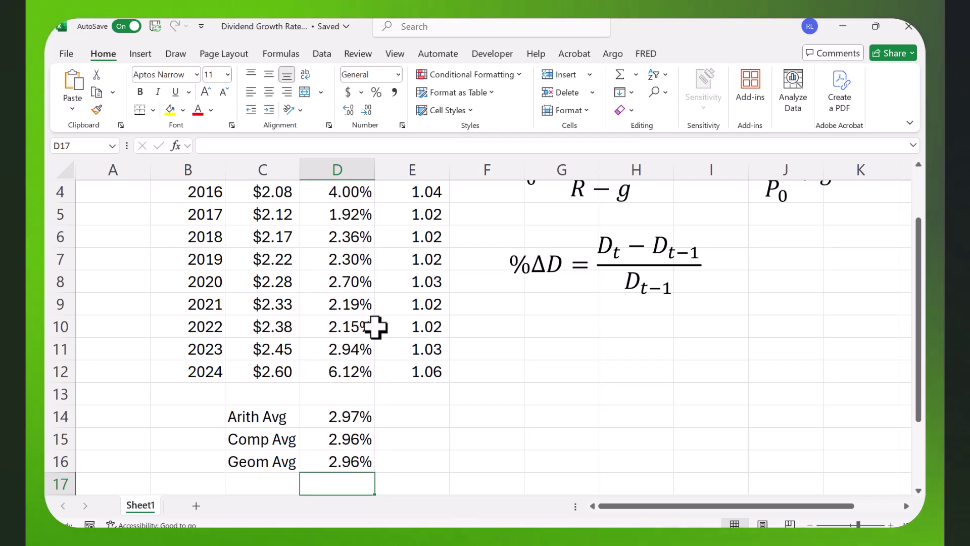
scroll(377, 309, "up", 1)
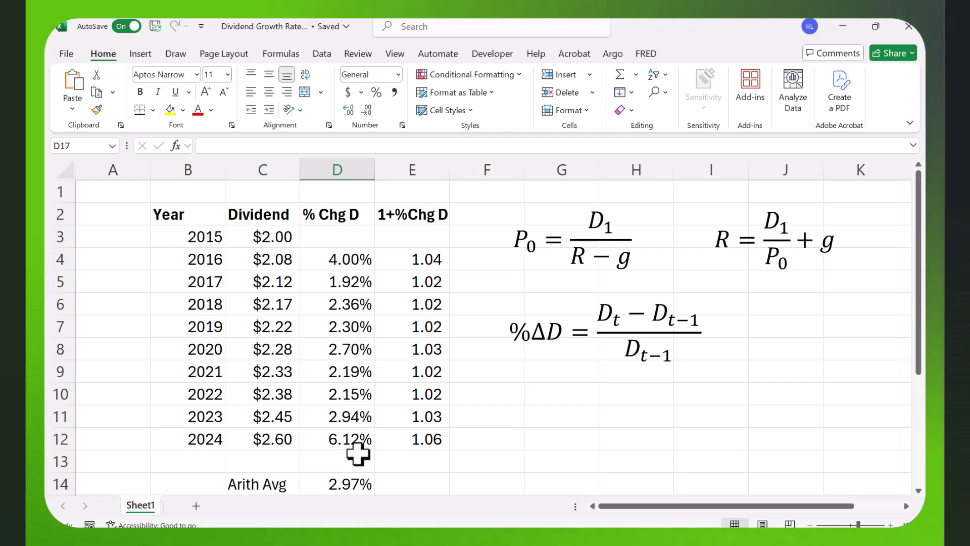
scroll(372, 431, "down", 1)
scroll(372, 431, "down", 1)
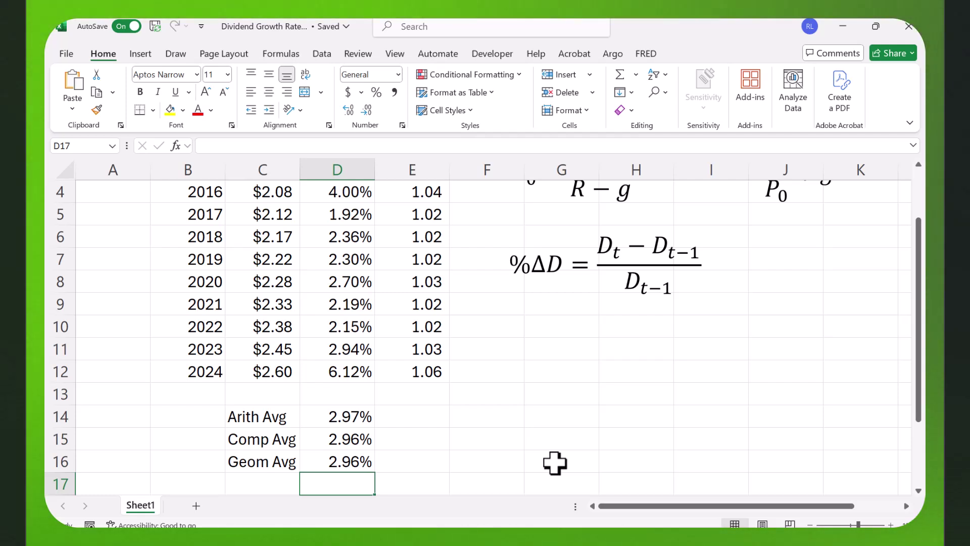
scroll(555, 463, "up", 1)
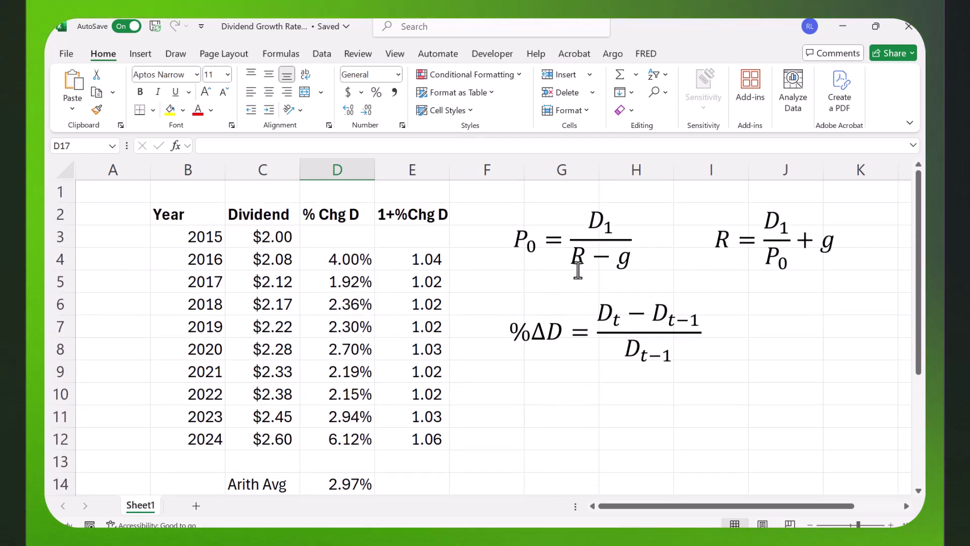